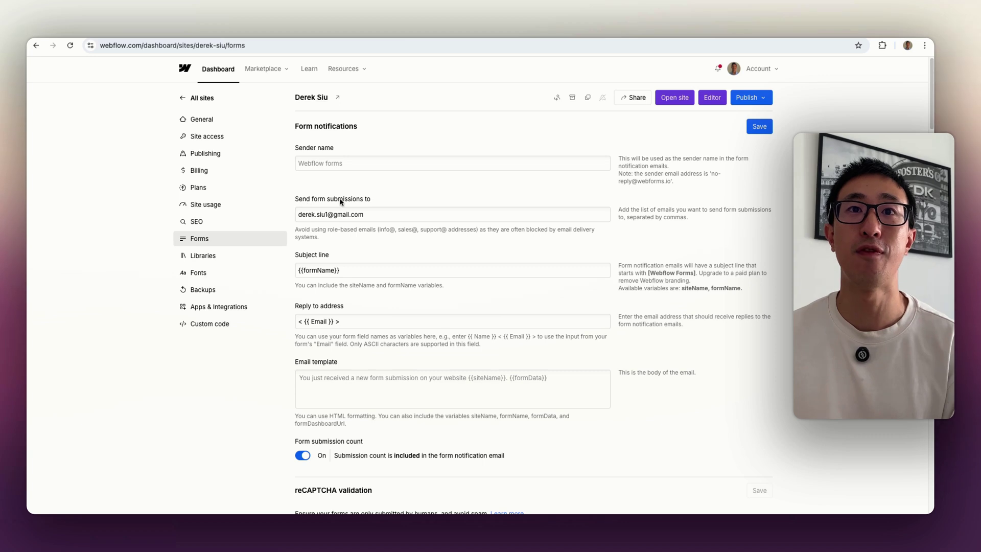
- Check the notification recipient listed in the Send form submissions to field
{"action": "left_click", "coordinate": [372, 214]}
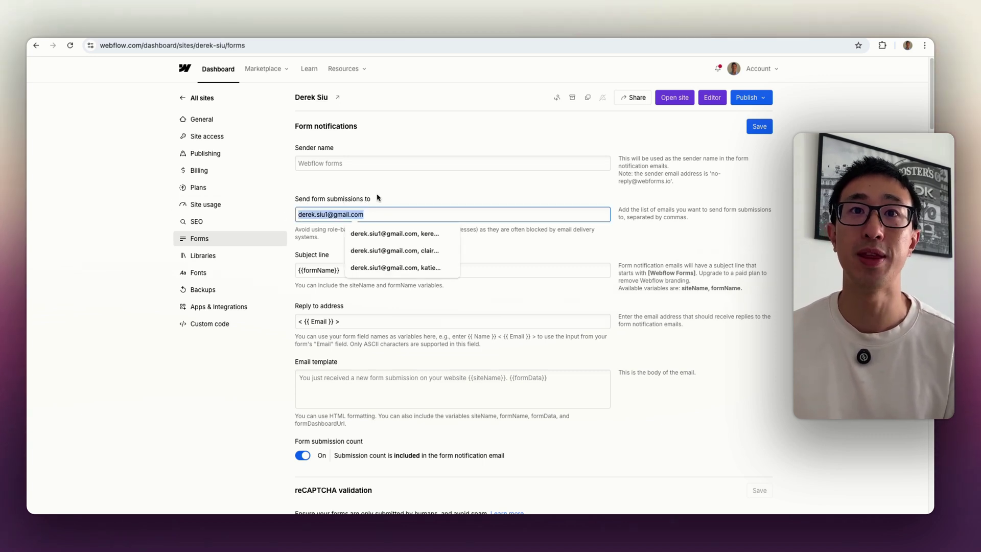
{"action": "left_click", "coordinate": [405, 205]}
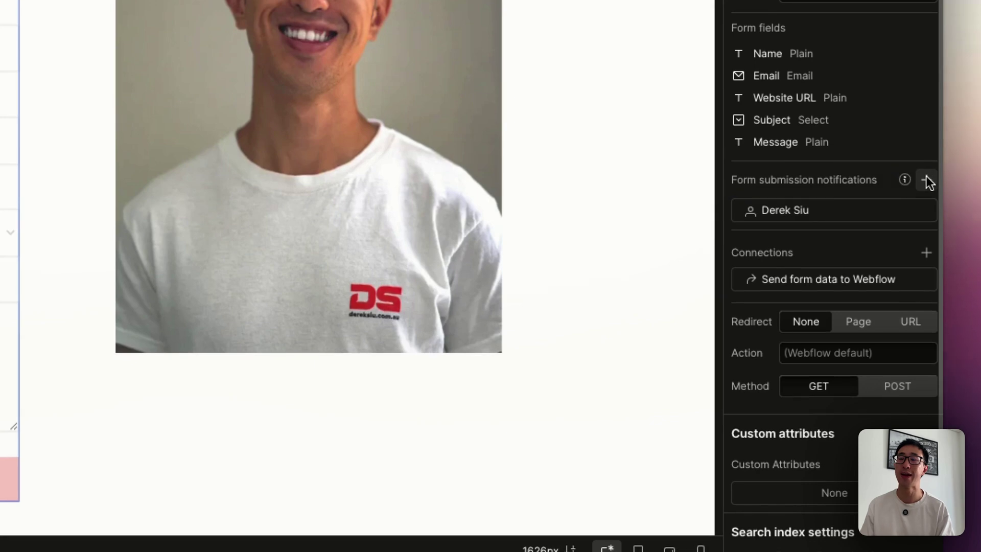
{"action": "left_click", "coordinate": [926, 179]}
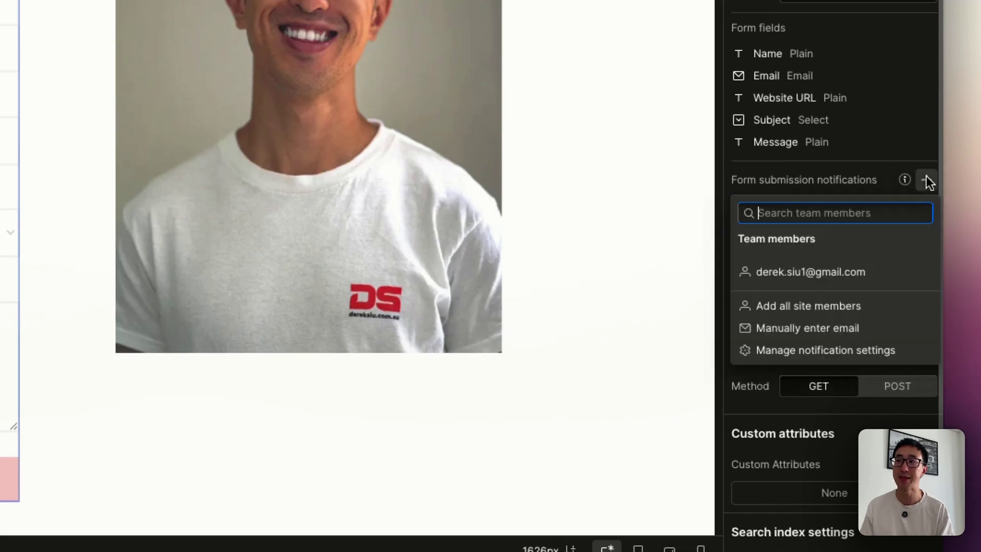
{"action": "left_click", "coordinate": [820, 326]}
{"action": "left_click", "coordinate": [823, 234]}
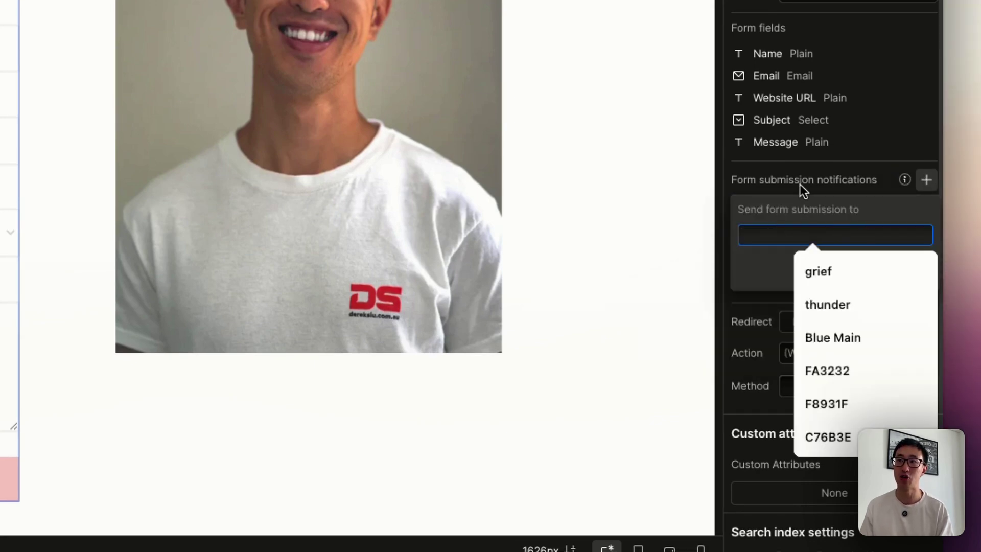
{"action": "left_click", "coordinate": [880, 135]}
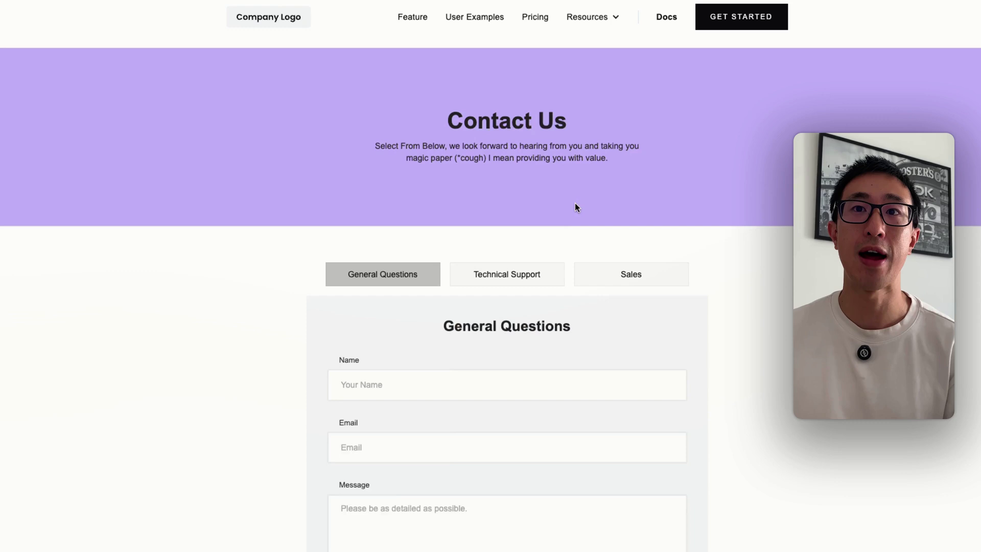
- Preview the Technical Support and Sales forms, then return to the General Questions form
{"action": "scroll", "coordinate": [573, 201], "scroll_direction": "down", "scroll_amount": 1}
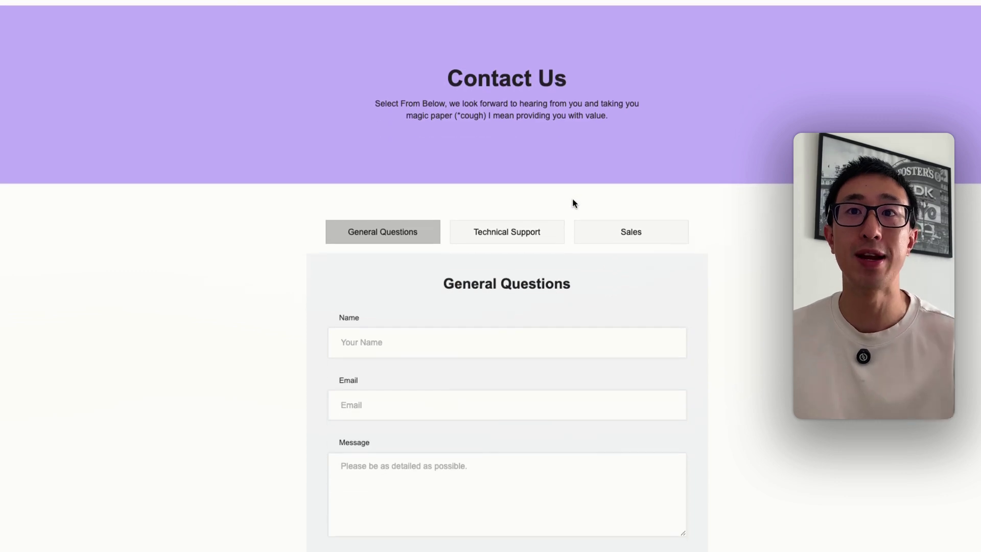
{"action": "scroll", "coordinate": [573, 203], "scroll_direction": "down", "scroll_amount": 1}
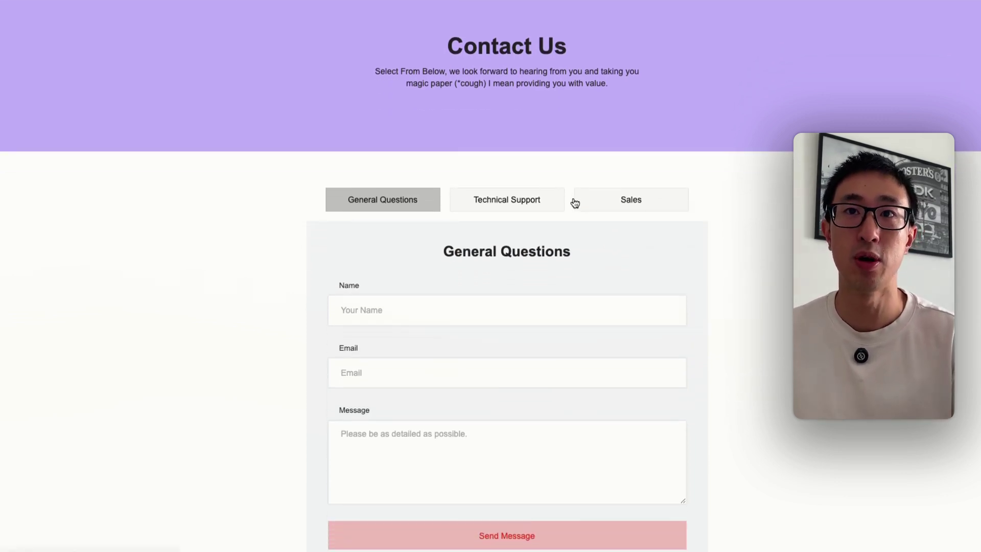
{"action": "scroll", "coordinate": [575, 203], "scroll_direction": "up", "scroll_amount": 2}
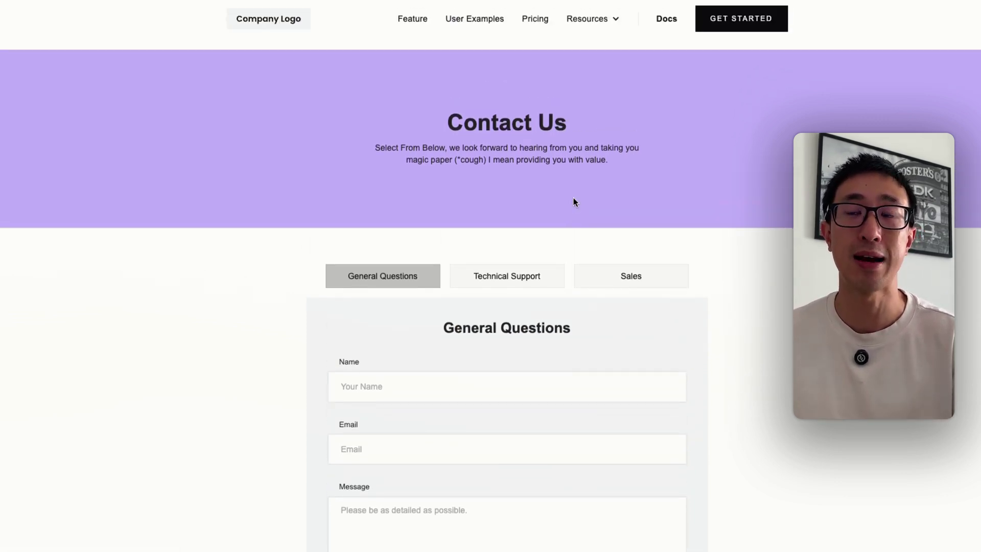
{"action": "scroll", "coordinate": [573, 202], "scroll_direction": "down", "scroll_amount": 3}
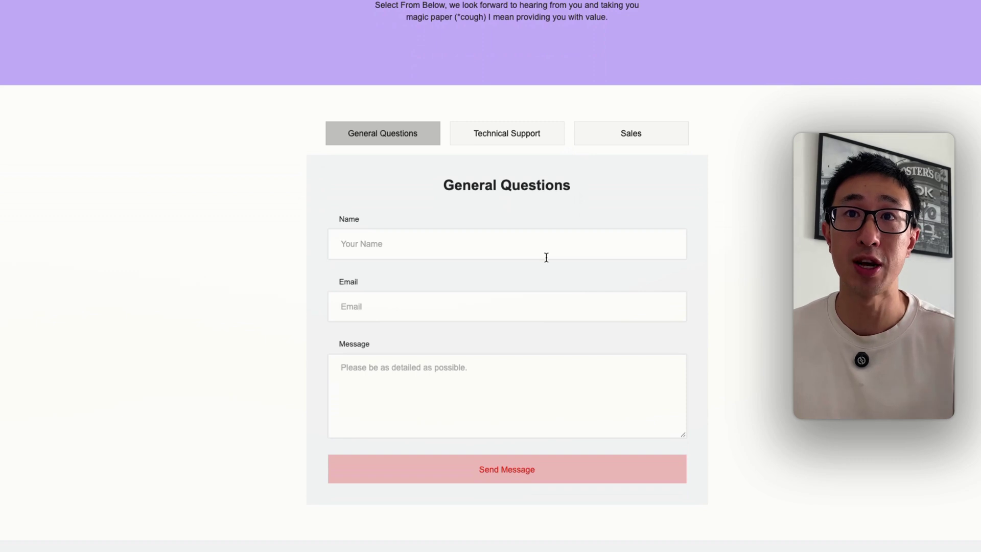
{"action": "left_click", "coordinate": [519, 142]}
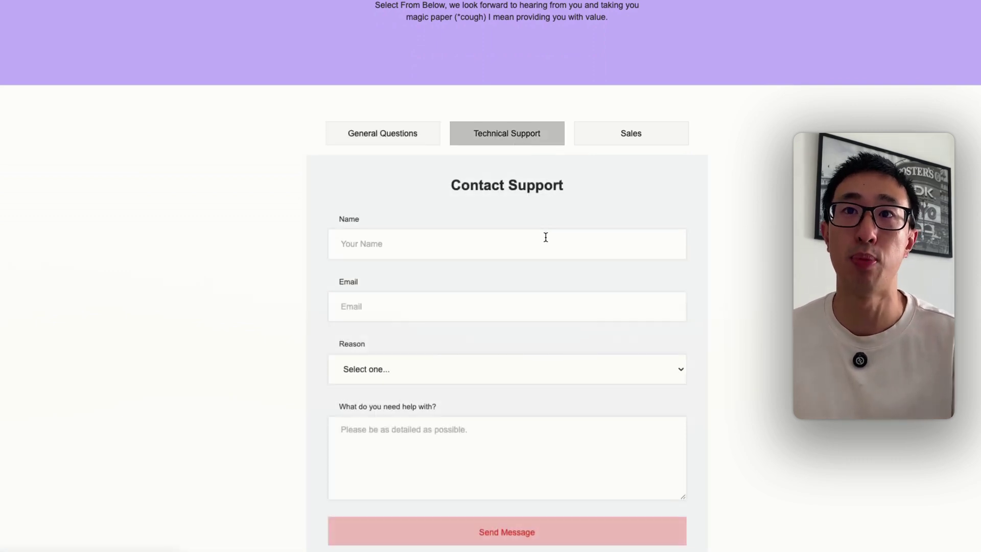
{"action": "left_click", "coordinate": [656, 136]}
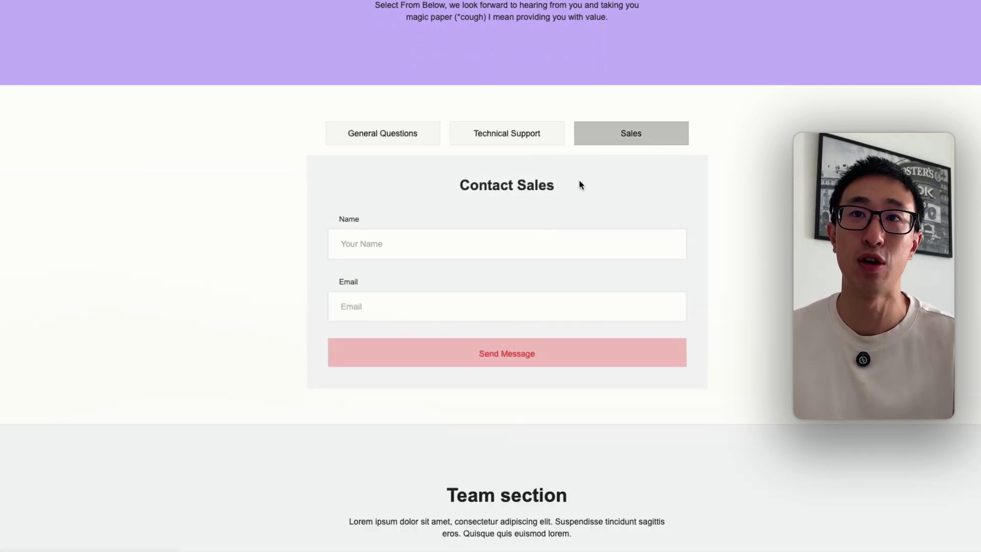
{"action": "left_click", "coordinate": [404, 134]}
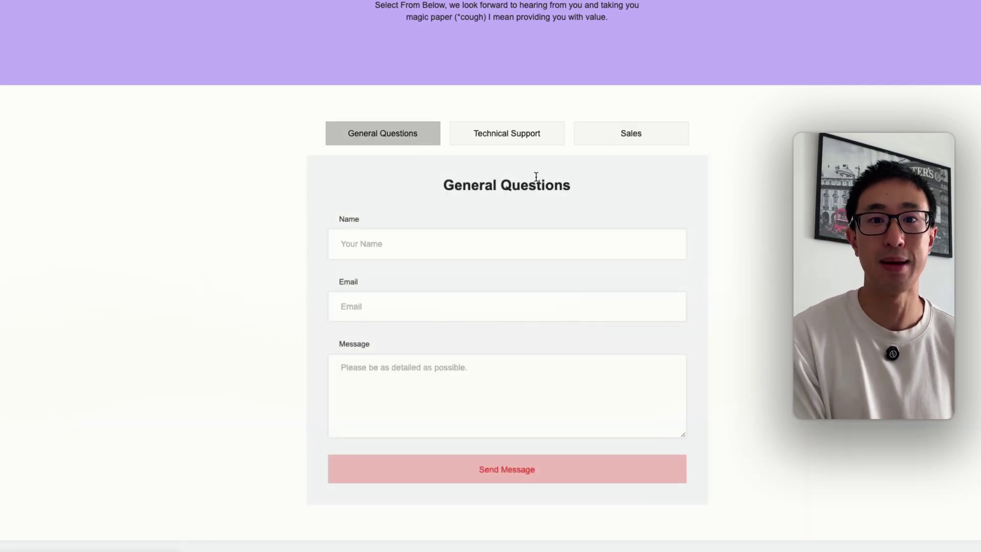
{"action": "key", "text": "super+Tab"}
{"action": "key", "text": "super+Tab"}
{"action": "key", "text": "super+shift+Tab"}
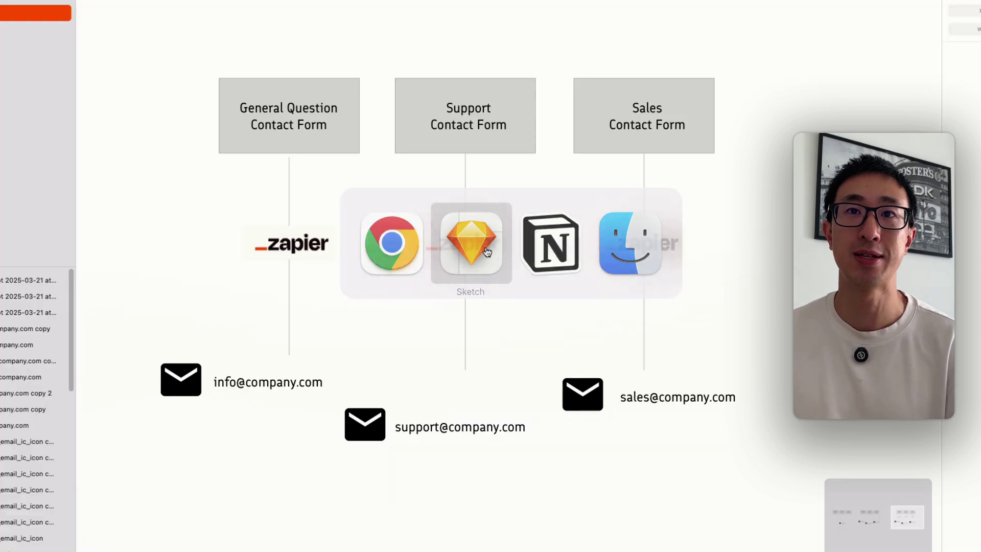
{"action": "mouse_move", "coordinate": [369, 206]}
{"action": "left_mouse_down"}
{"action": "mouse_move", "coordinate": [631, 223]}
{"action": "mouse_move", "coordinate": [414, 227]}
{"action": "left_mouse_up"}
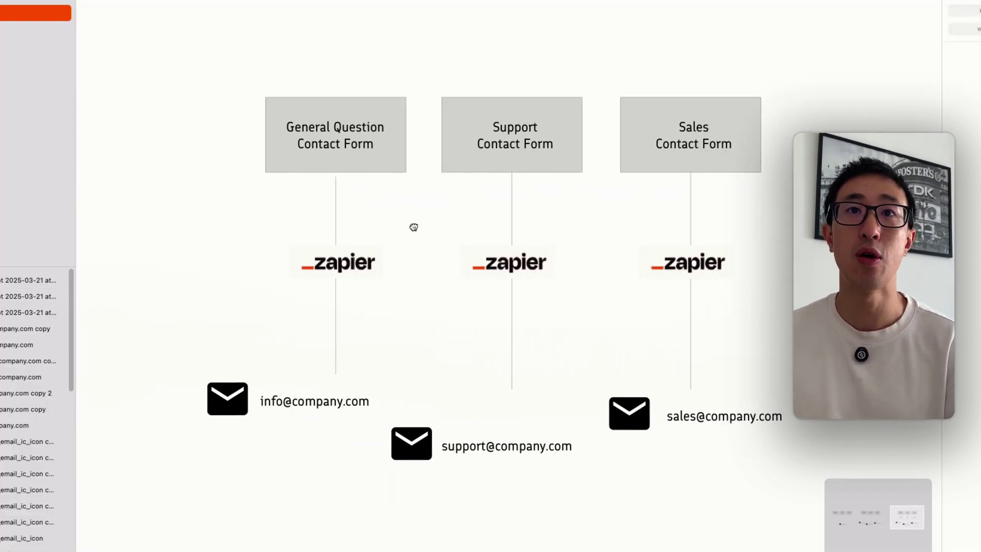
{"action": "left_click", "coordinate": [265, 103]}
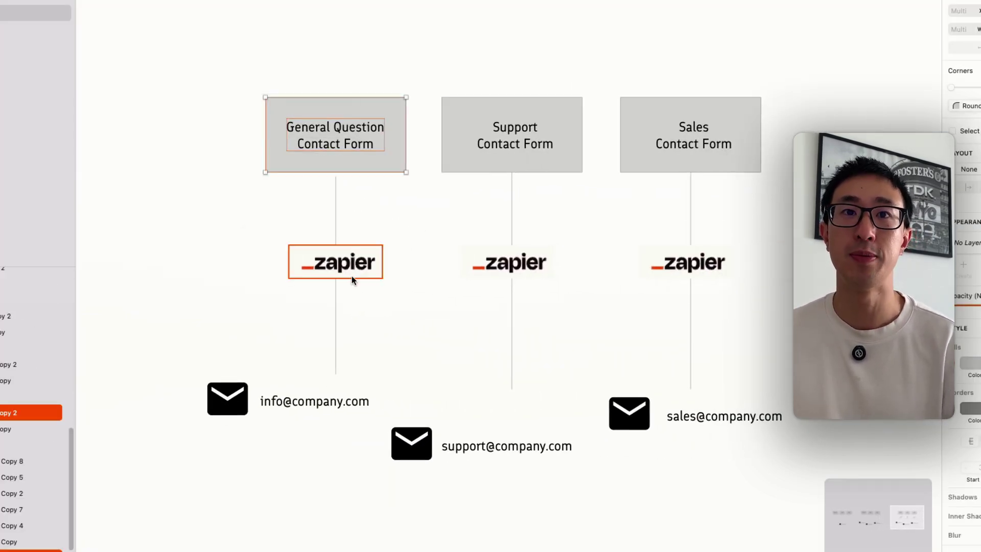
{"action": "left_click", "coordinate": [292, 407]}
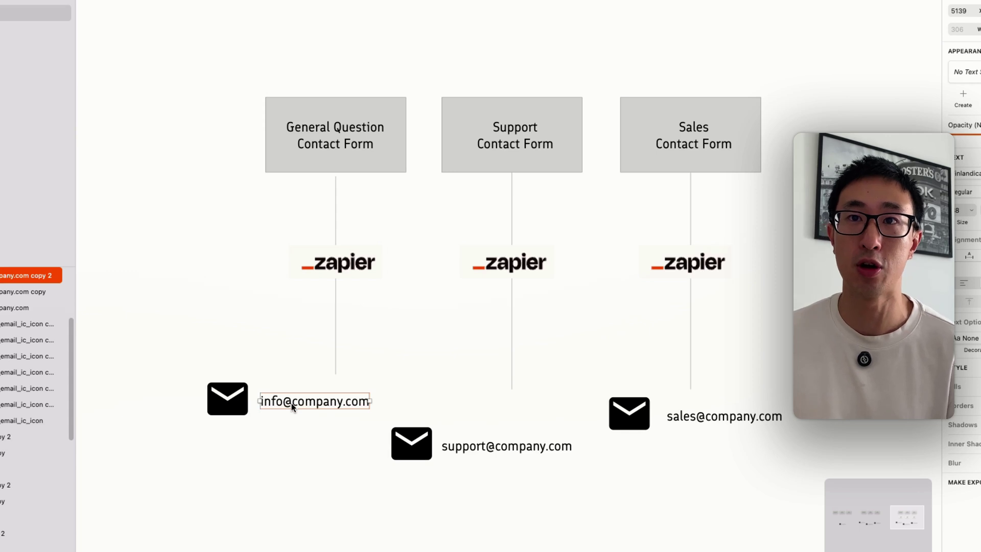
{"action": "left_click_drag", "start_coordinate": [464, 70], "coordinate": [550, 206]}
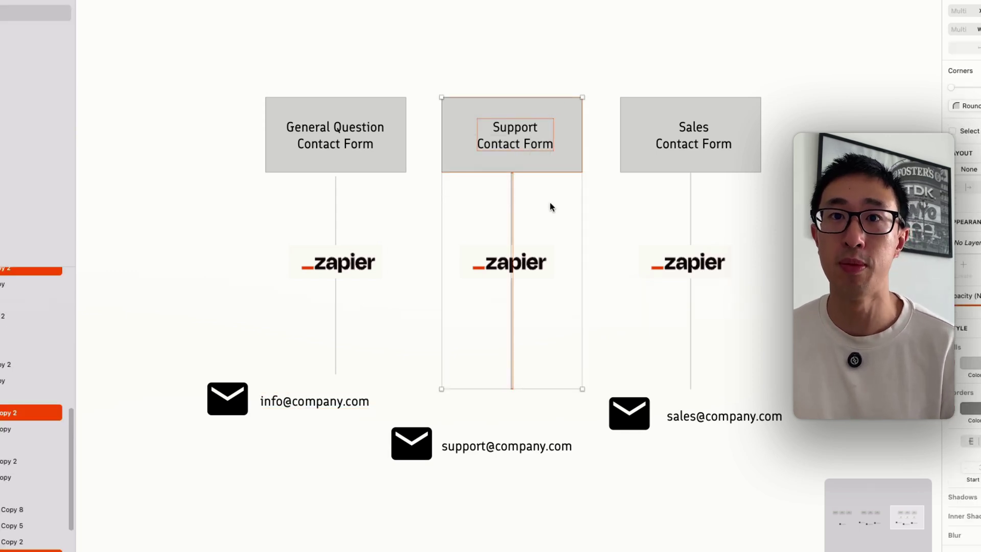
{"action": "left_click", "coordinate": [469, 446]}
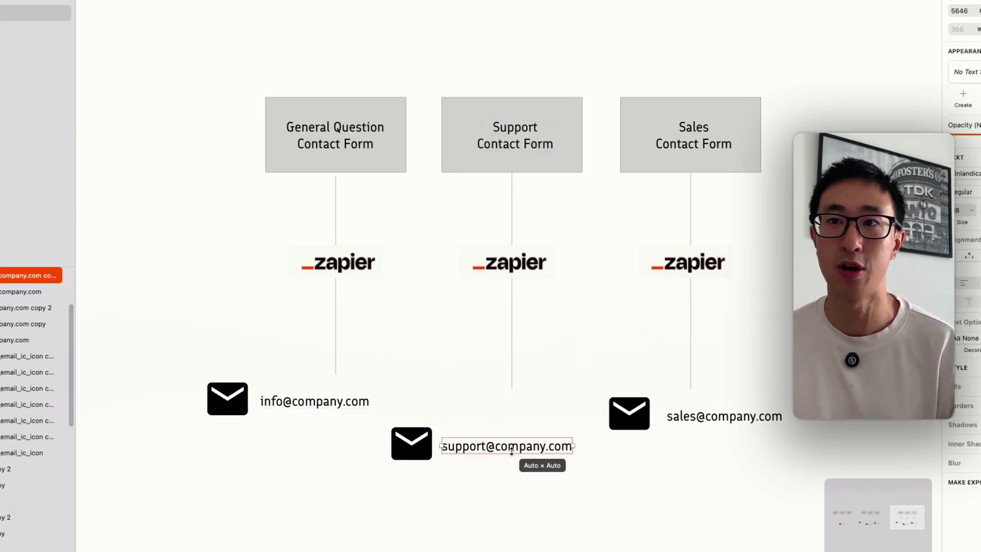
{"action": "left_click", "coordinate": [669, 472]}
{"action": "left_click_drag", "start_coordinate": [704, 395], "coordinate": [674, 56]}
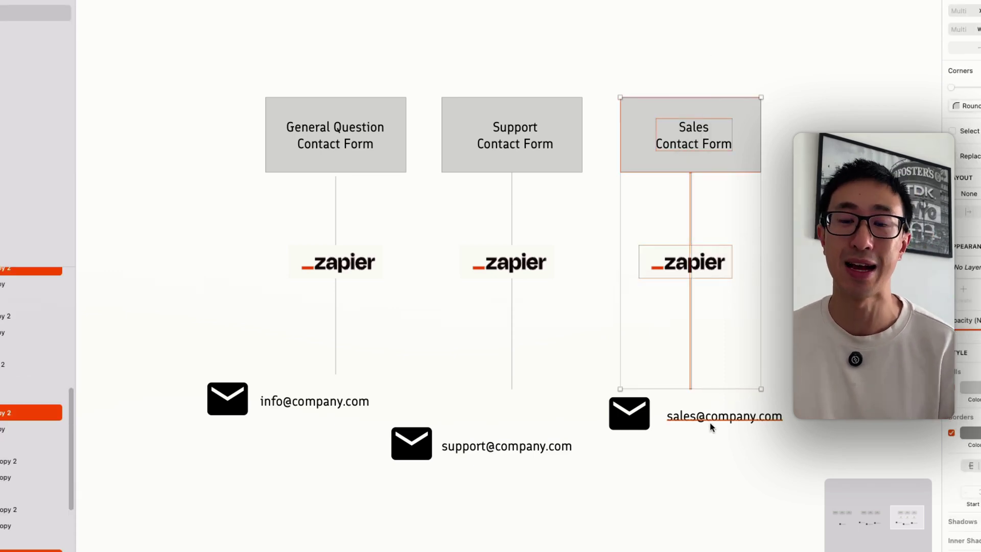
{"action": "key", "text": "Escape"}
{"action": "key", "text": "super+minus"}
{"action": "left_click_drag", "start_coordinate": [405, 359], "coordinate": [724, 360]}
{"action": "left_click_drag", "start_coordinate": [409, 354], "coordinate": [704, 343]}
{"action": "scroll", "coordinate": [664, 335], "scroll_direction": "left", "scroll_amount": 5}
{"action": "left_click_drag", "start_coordinate": [258, 145], "coordinate": [649, 391]}
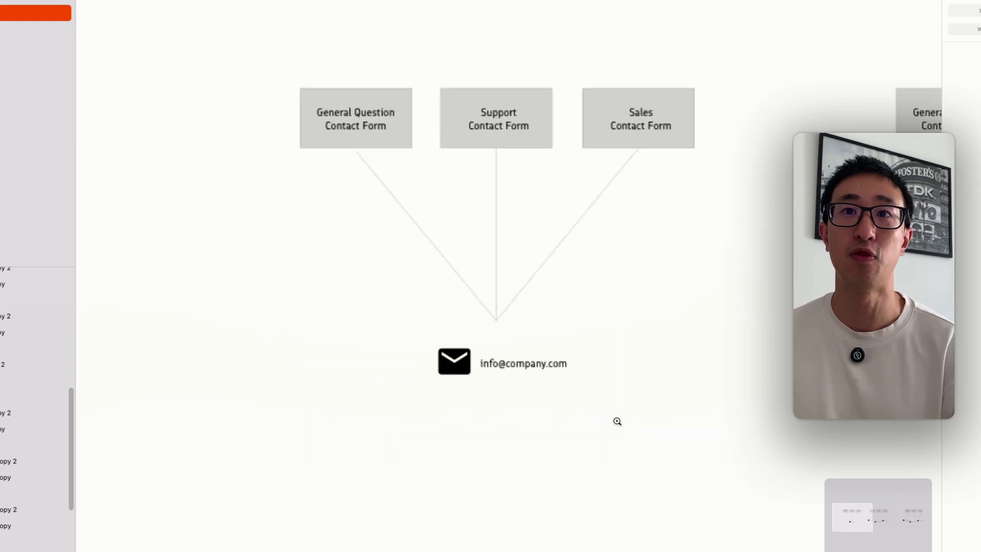
{"action": "left_click", "coordinate": [574, 388]}
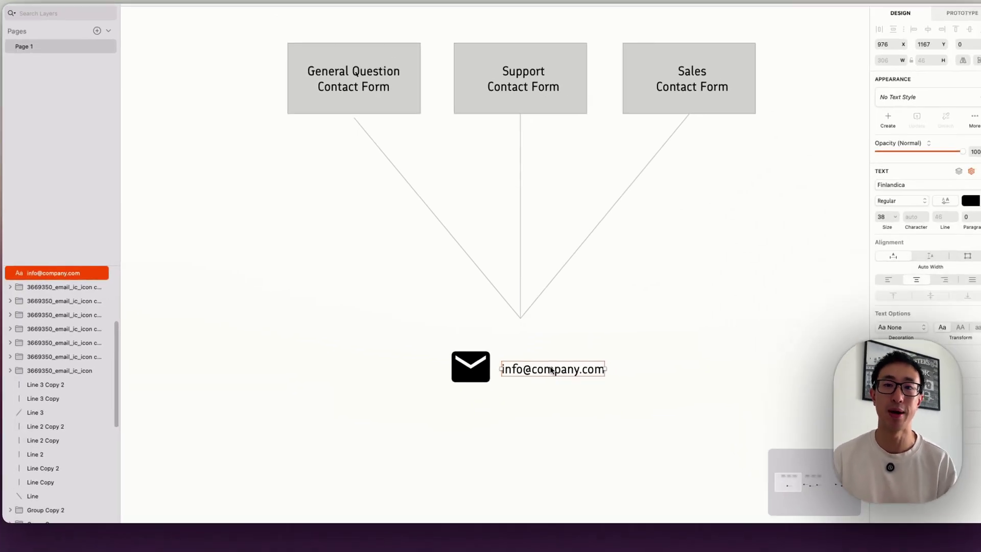
{"action": "key", "text": "super+Tab"}
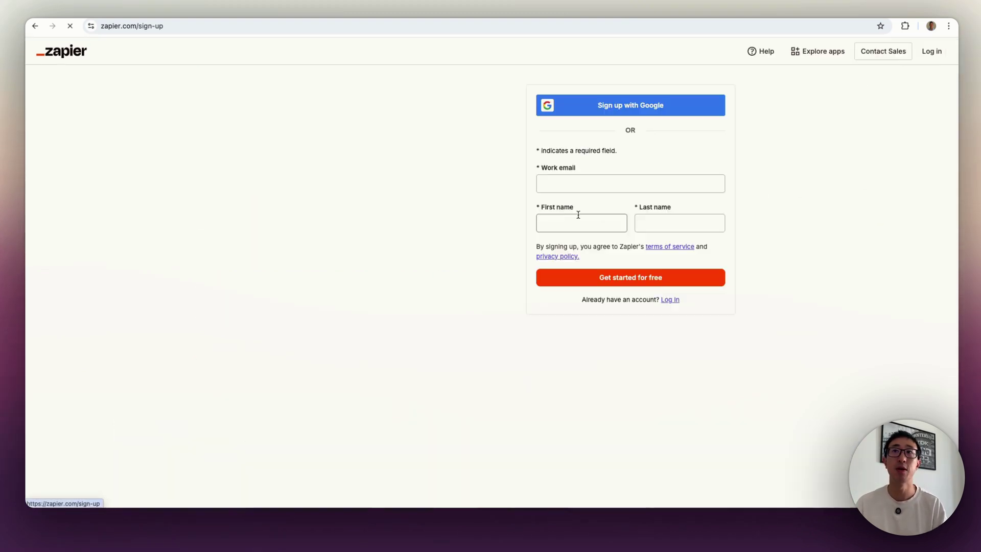
- Sign in to Zapier with Google and create a new Zap from the Create menu
{"action": "left_click", "coordinate": [601, 114]}
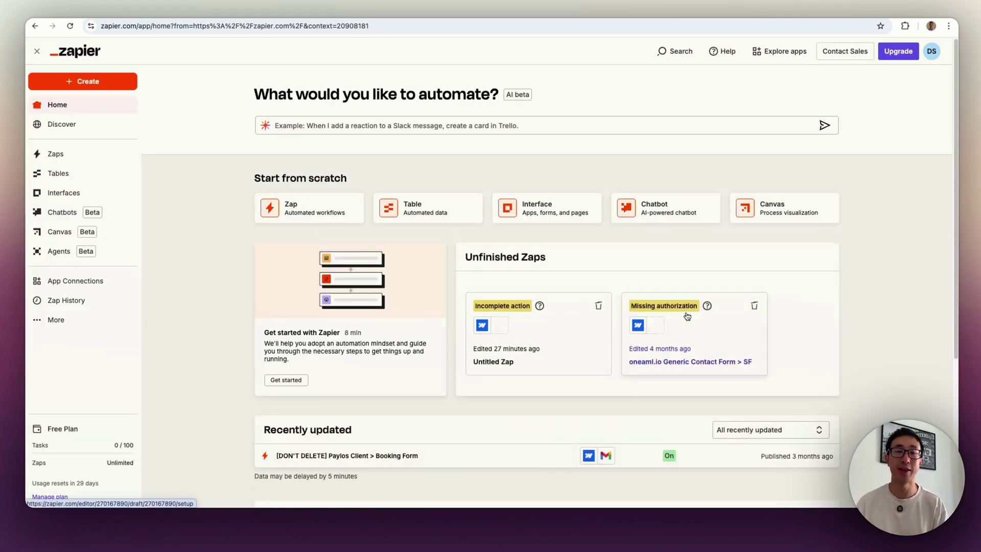
{"action": "left_click", "coordinate": [44, 52]}
{"action": "left_click", "coordinate": [37, 55]}
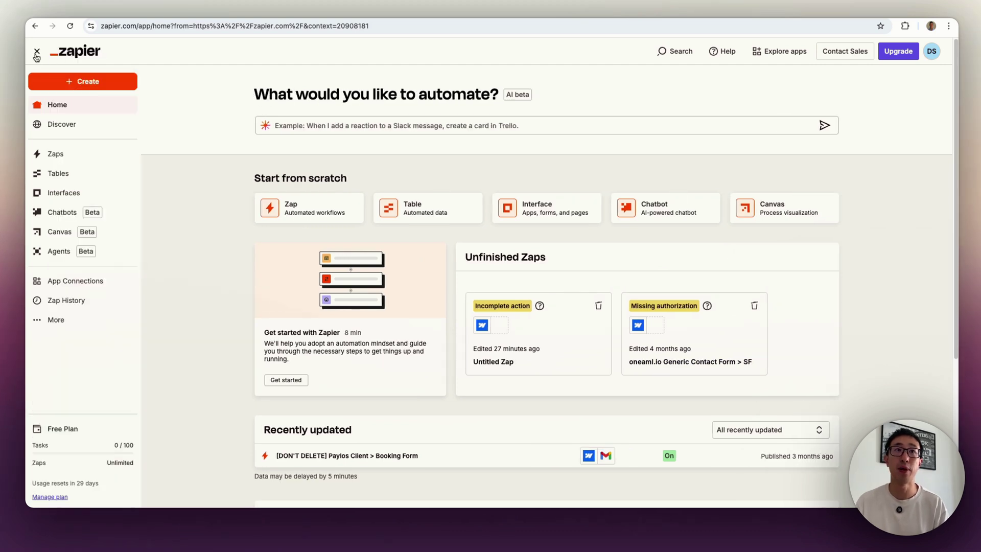
{"action": "scroll", "coordinate": [253, 168], "scroll_direction": "down", "scroll_amount": 2}
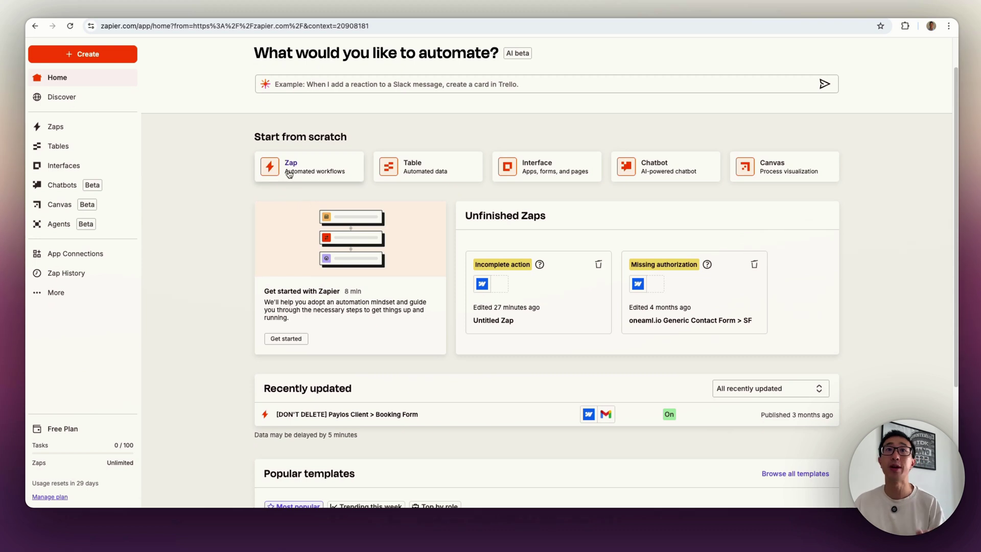
{"action": "scroll", "coordinate": [289, 174], "scroll_direction": "up", "scroll_amount": 2}
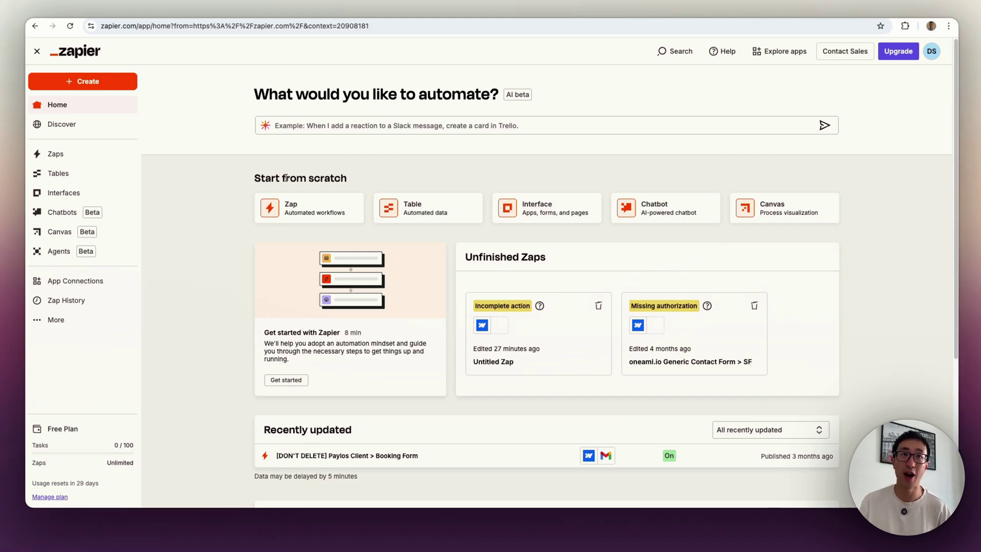
{"action": "left_click", "coordinate": [106, 84]}
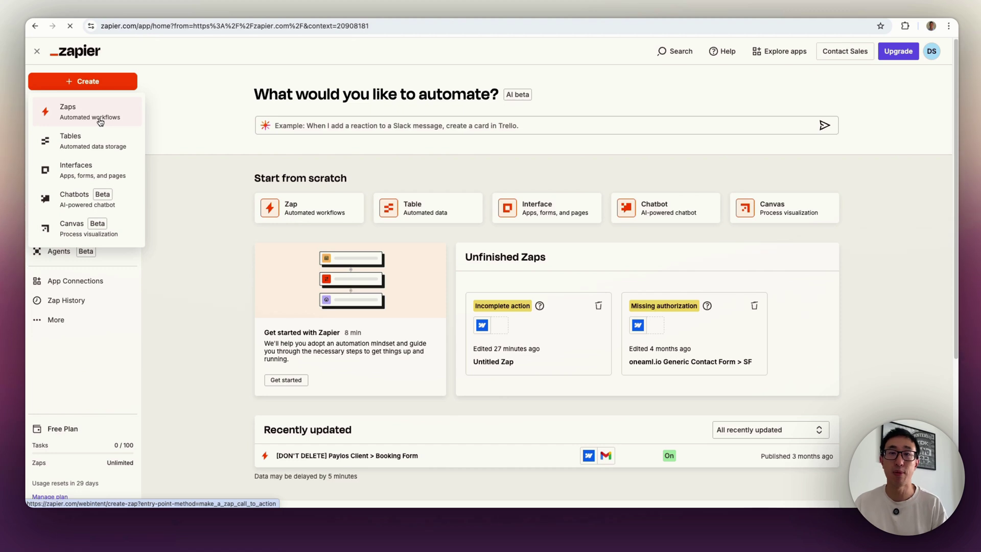
{"action": "left_click", "coordinate": [100, 121]}
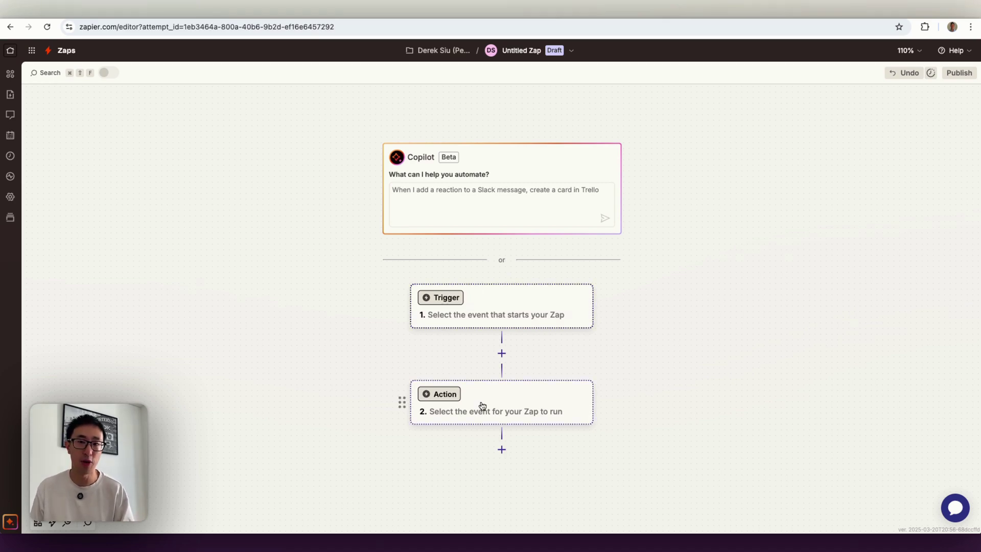
- Set the trigger to Webflow New Form Submission and start connecting a new Webflow account
{"action": "left_click", "coordinate": [490, 313]}
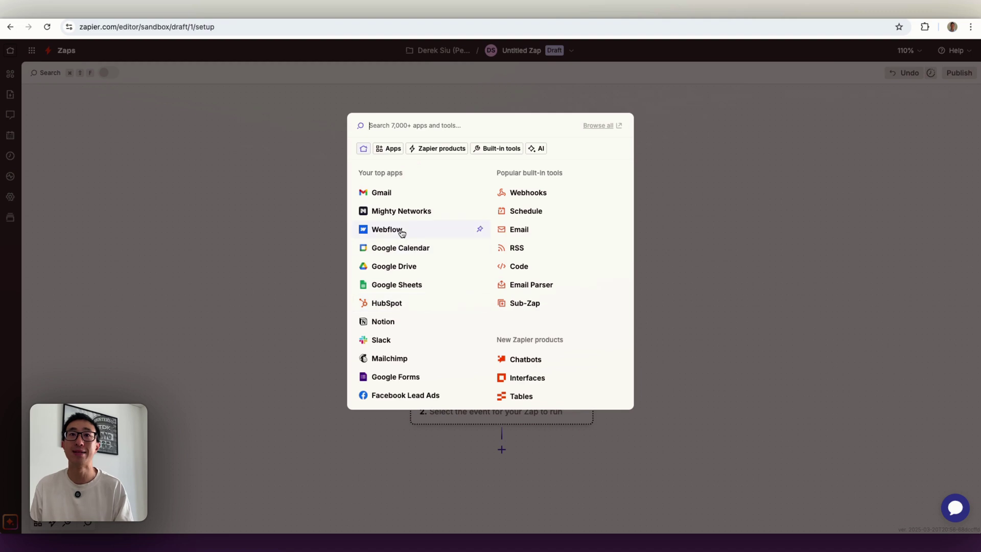
{"action": "left_click", "coordinate": [401, 231]}
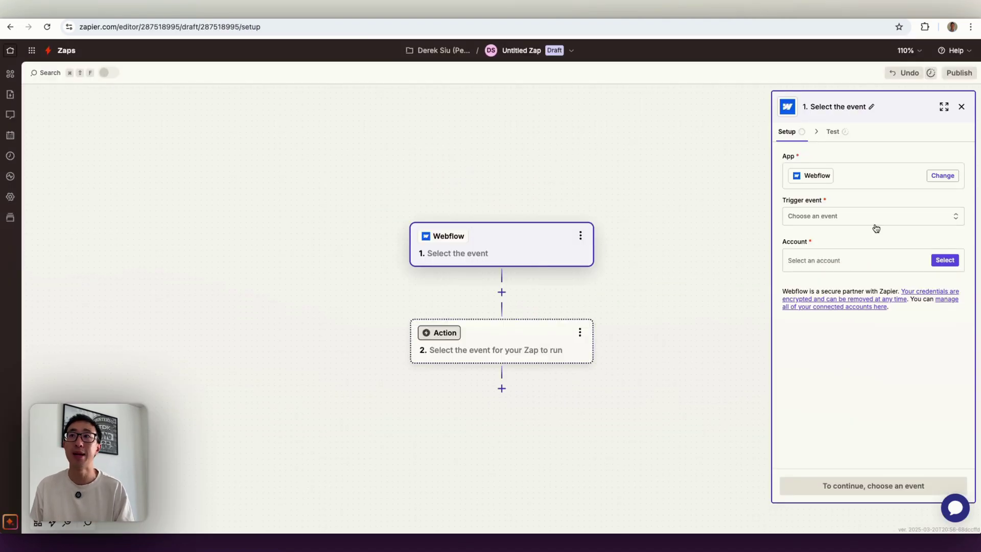
{"action": "left_click", "coordinate": [818, 217]}
{"action": "left_click", "coordinate": [653, 268]}
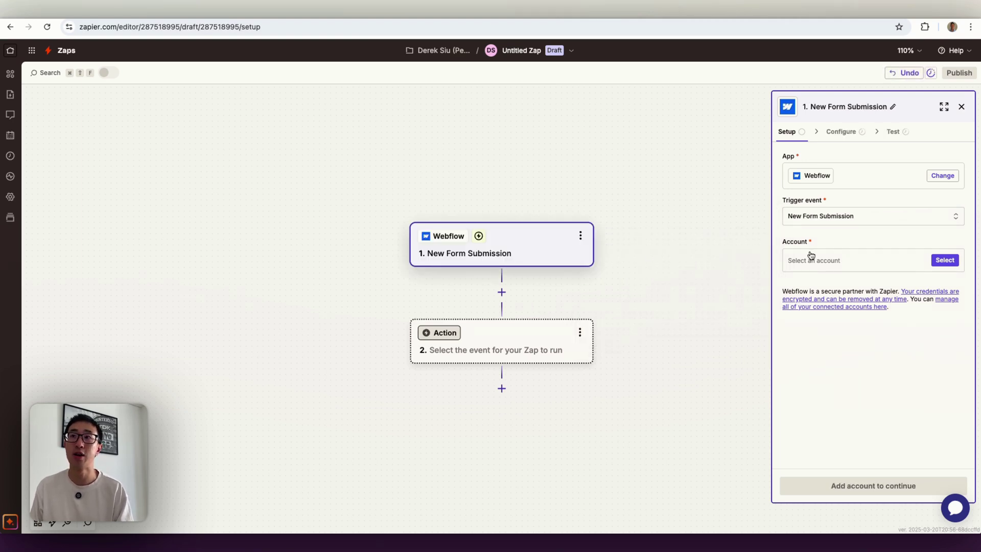
{"action": "left_click", "coordinate": [951, 260]}
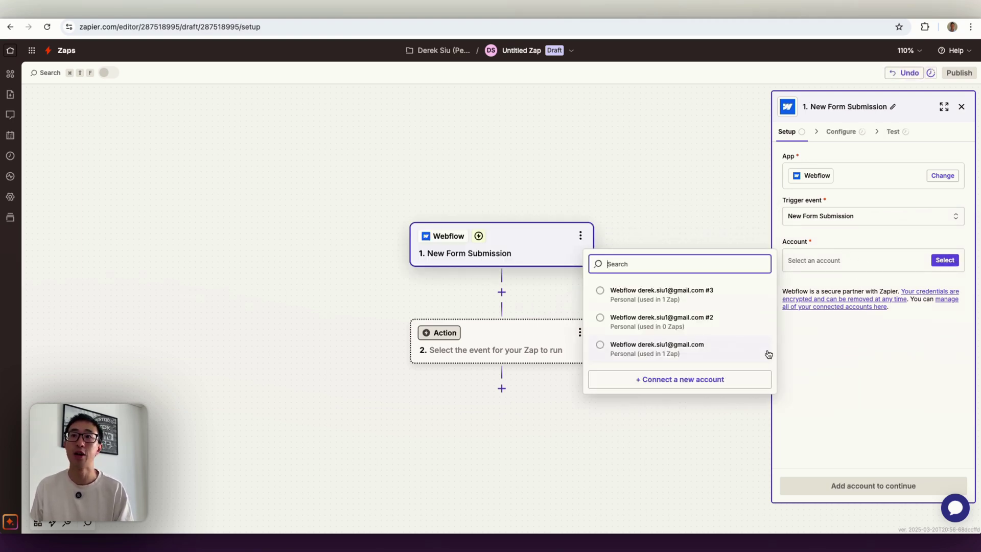
{"action": "left_click", "coordinate": [680, 380]}
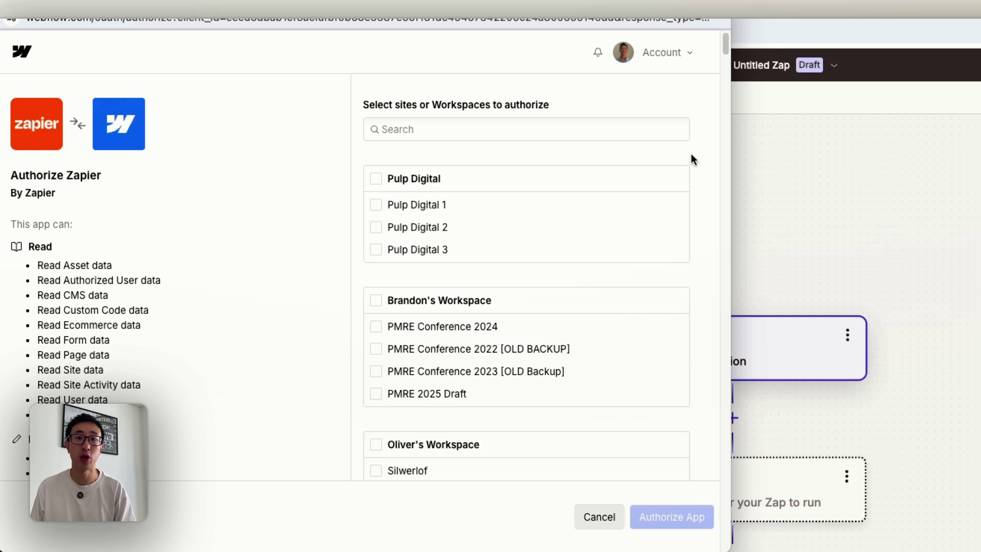
- Search sites for 'tuto', tick only Tutorial V3, and authorize Zapier
{"action": "scroll", "coordinate": [691, 153], "scroll_direction": "down", "scroll_amount": 3}
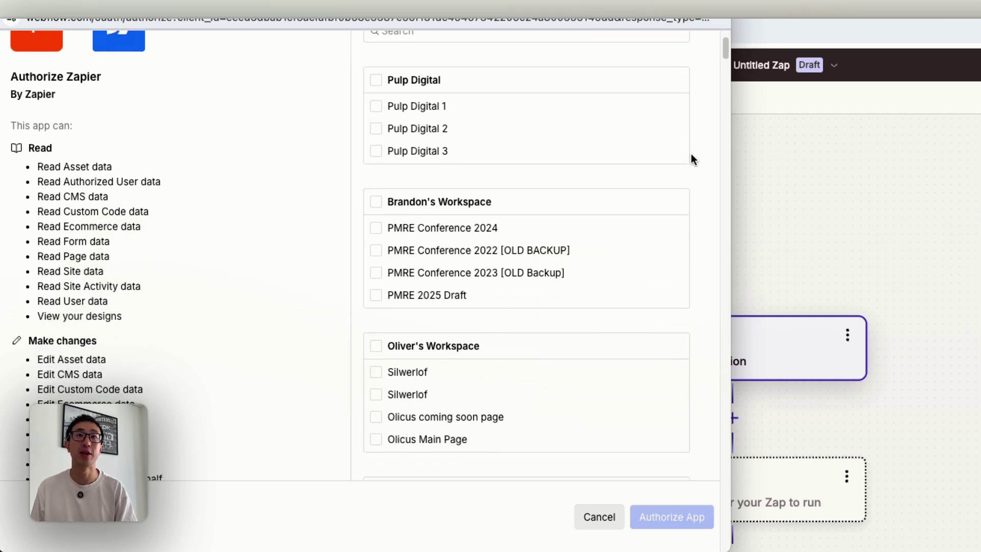
{"action": "scroll", "coordinate": [691, 153], "scroll_direction": "up", "scroll_amount": 3}
{"action": "left_click", "coordinate": [538, 124]}
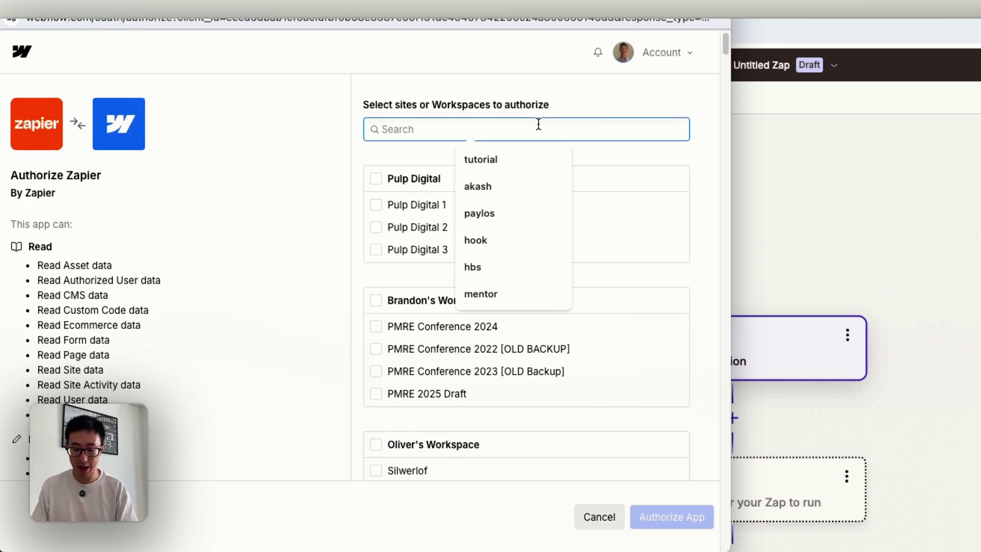
{"action": "type", "text": "tu"}
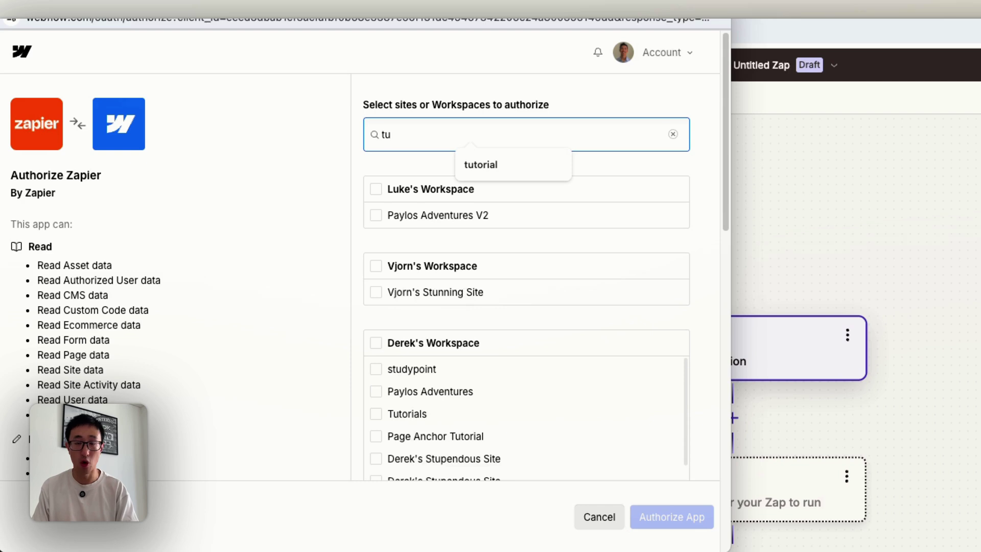
{"action": "type", "text": "t"}
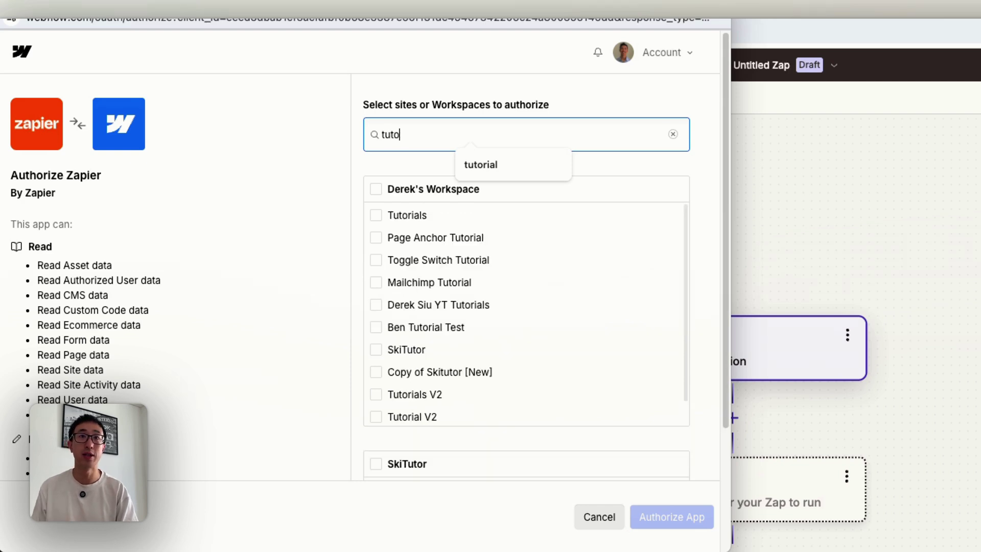
{"action": "type", "text": "o"}
{"action": "left_click", "coordinate": [529, 163]}
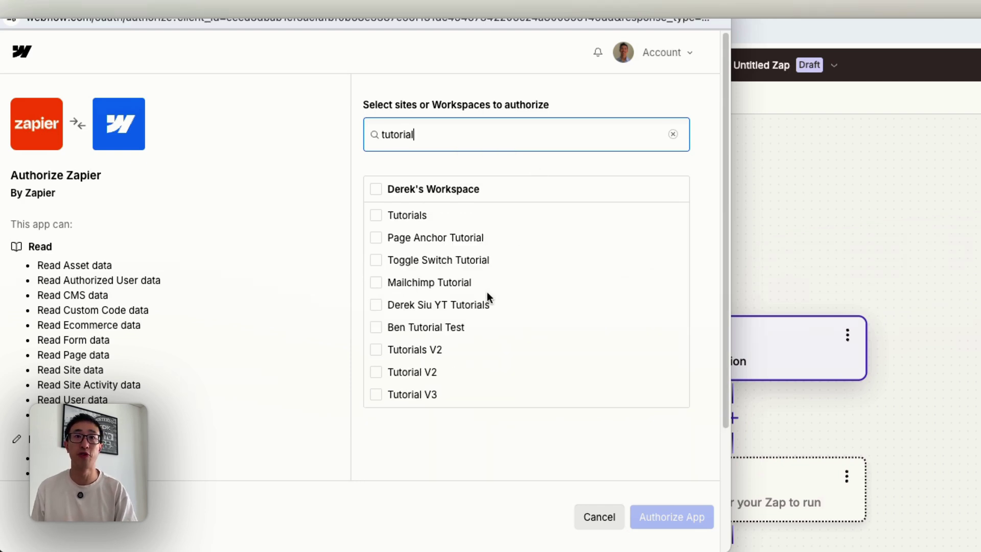
{"action": "left_click", "coordinate": [375, 395]}
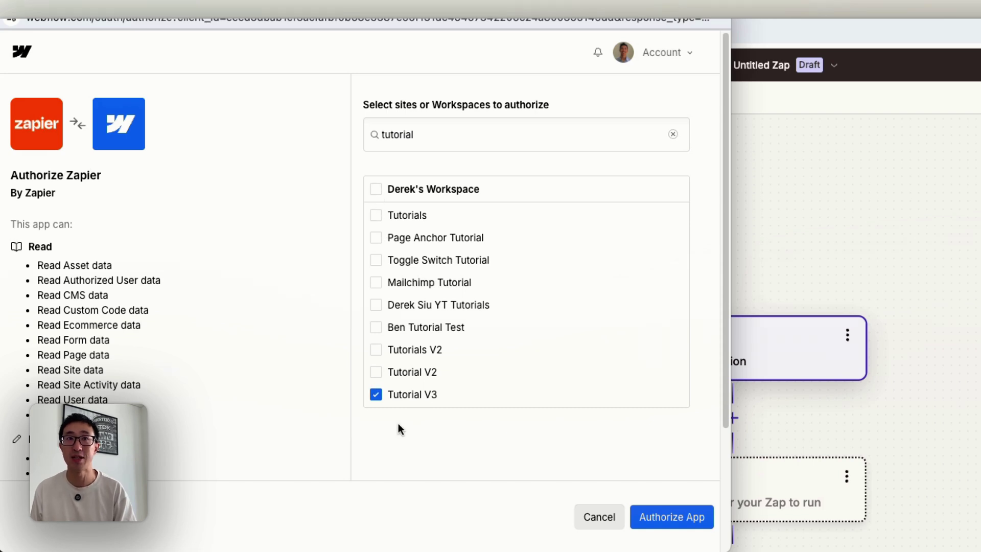
{"action": "left_click", "coordinate": [681, 524]}
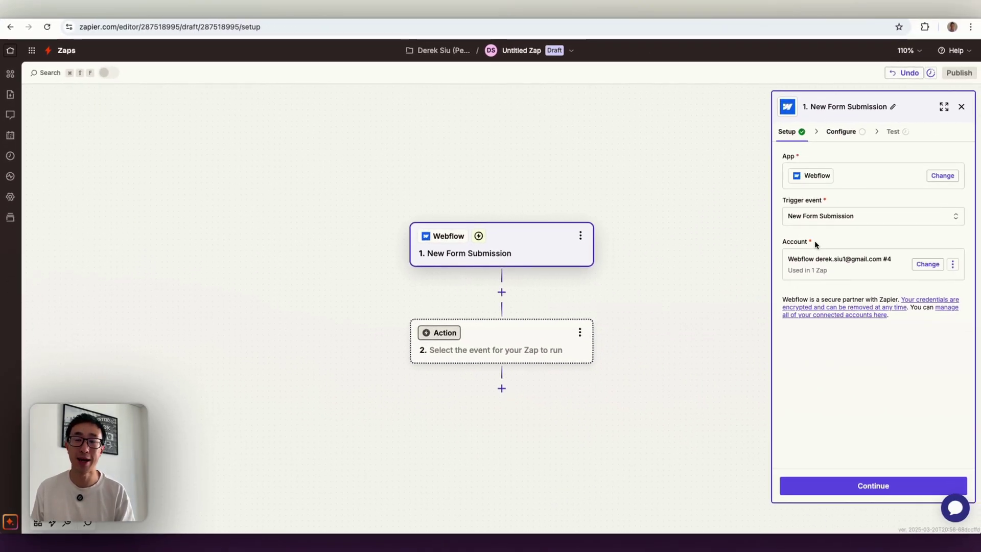
- Choose site Tutorial V3 and form (Zapier Forms) General Questions Contact Form for the trigger
{"action": "left_click", "coordinate": [842, 480]}
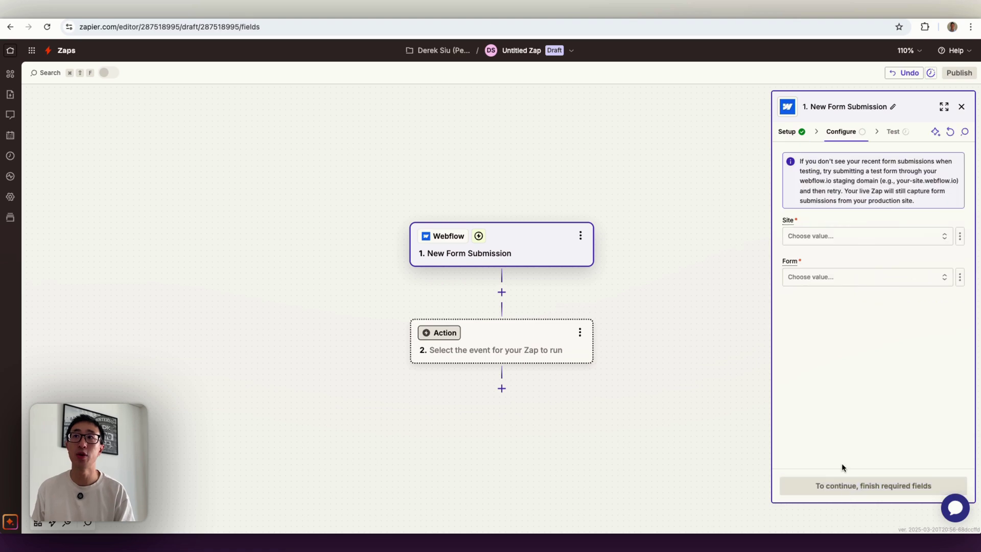
{"action": "left_click", "coordinate": [832, 241]}
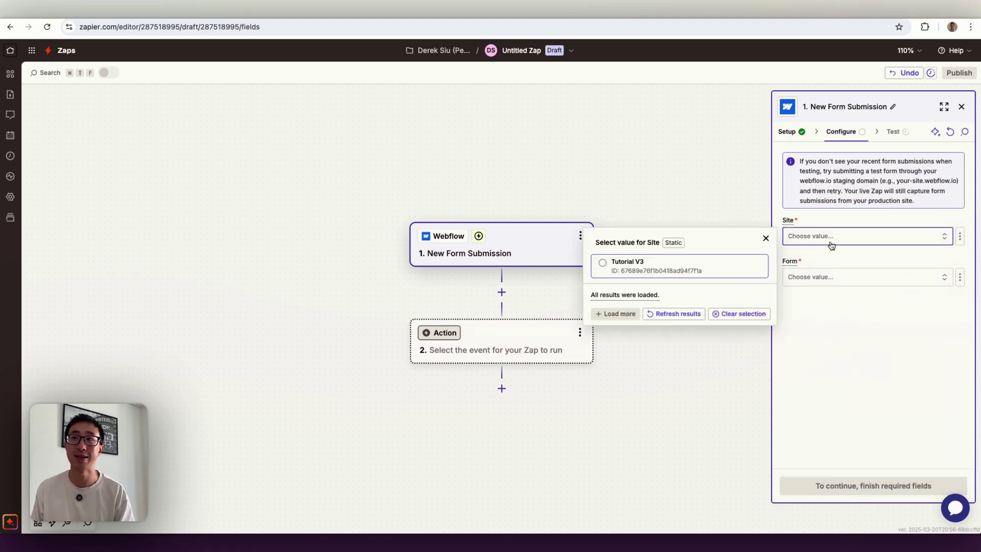
{"action": "left_click", "coordinate": [632, 269]}
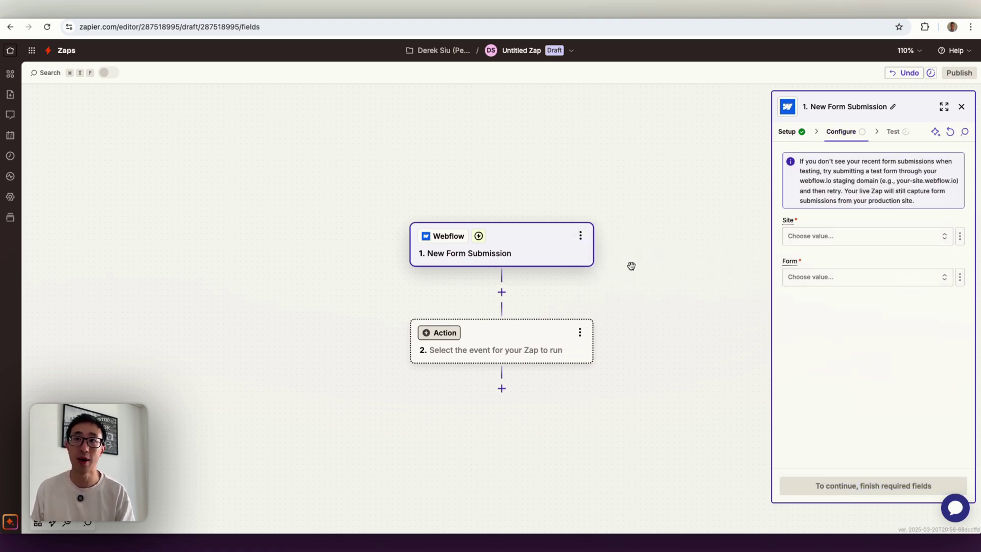
{"action": "left_click", "coordinate": [823, 279]}
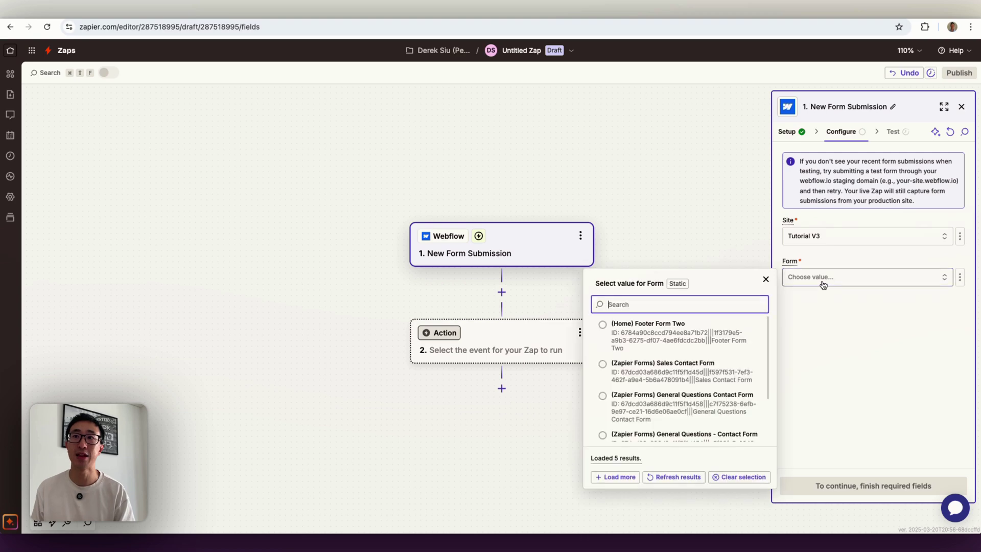
{"action": "left_click", "coordinate": [697, 412]}
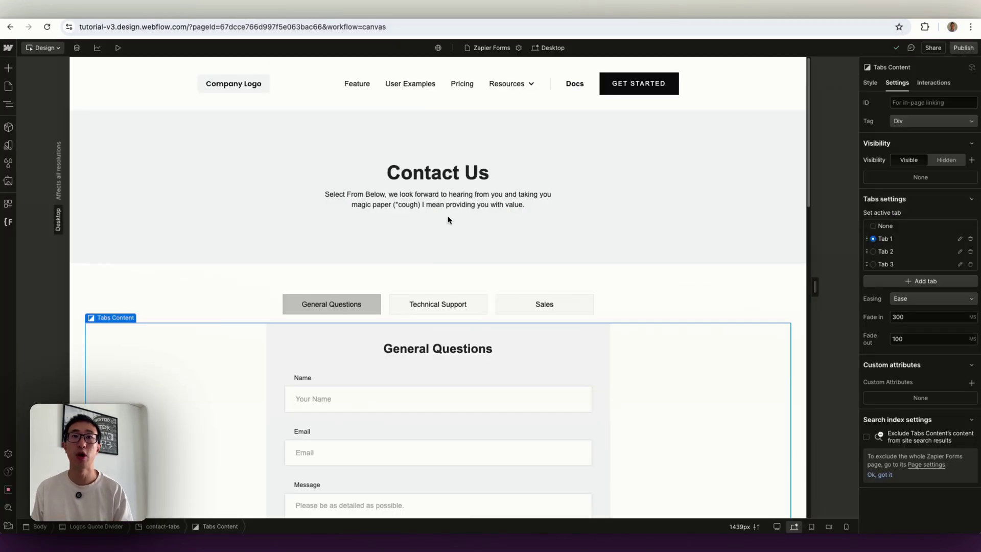
- Select the contact form block on the canvas and open the Navigator
{"action": "scroll", "coordinate": [550, 287], "scroll_direction": "down", "scroll_amount": 3}
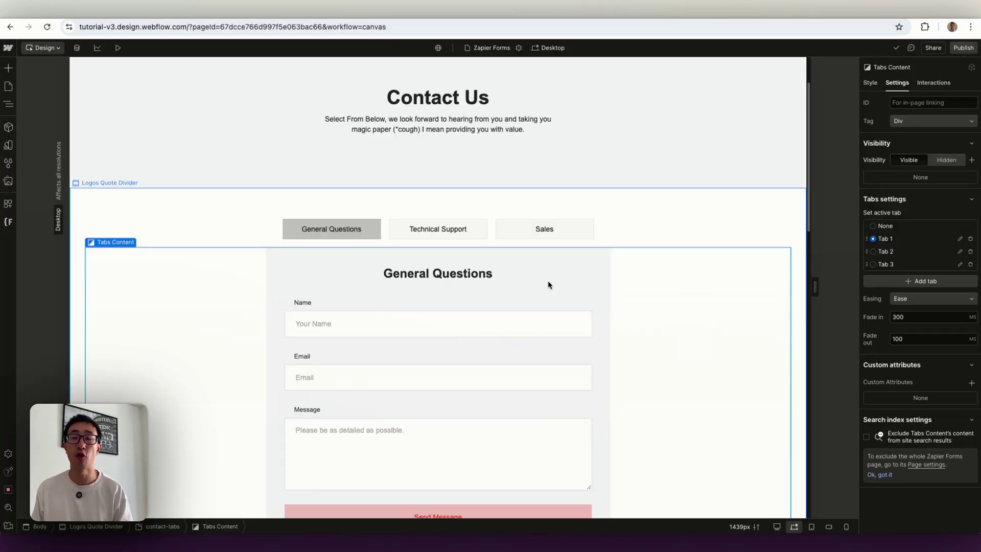
{"action": "scroll", "coordinate": [575, 308], "scroll_direction": "down", "scroll_amount": 1}
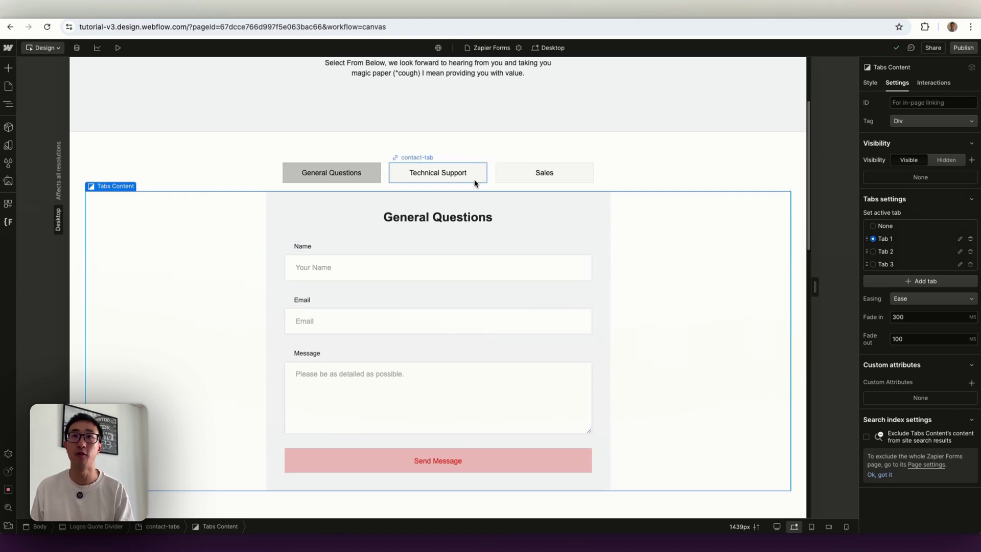
{"action": "left_click", "coordinate": [507, 247]}
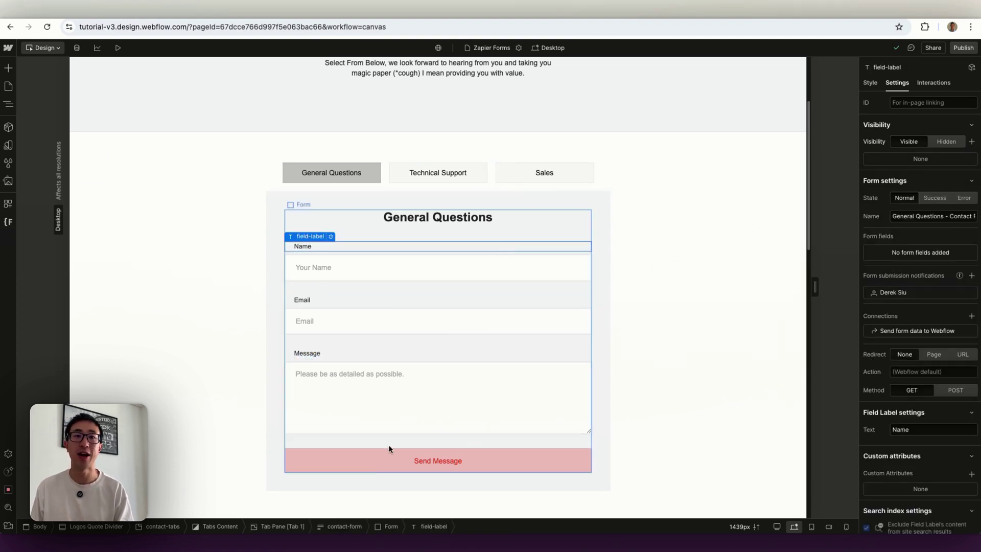
{"action": "left_click", "coordinate": [344, 527]}
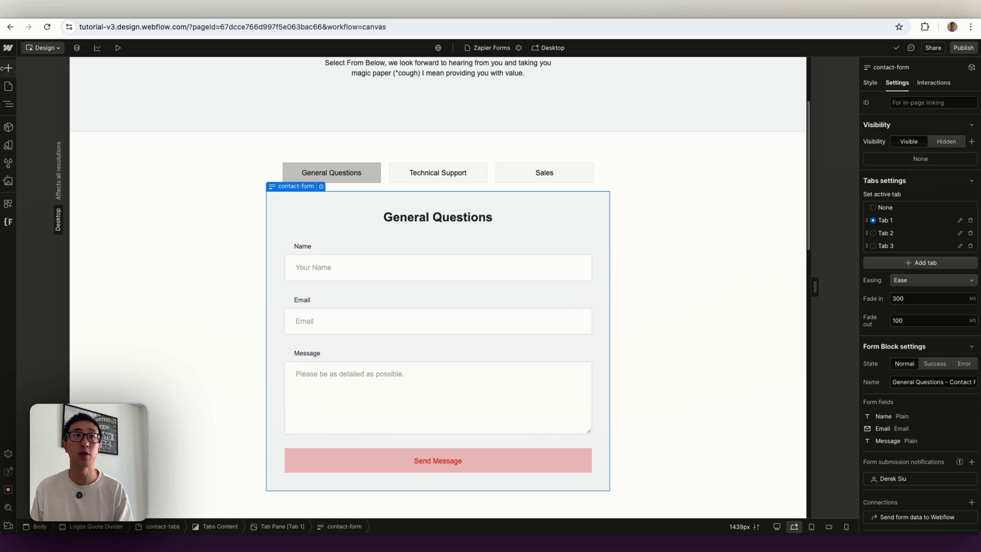
{"action": "left_click", "coordinate": [8, 104]}
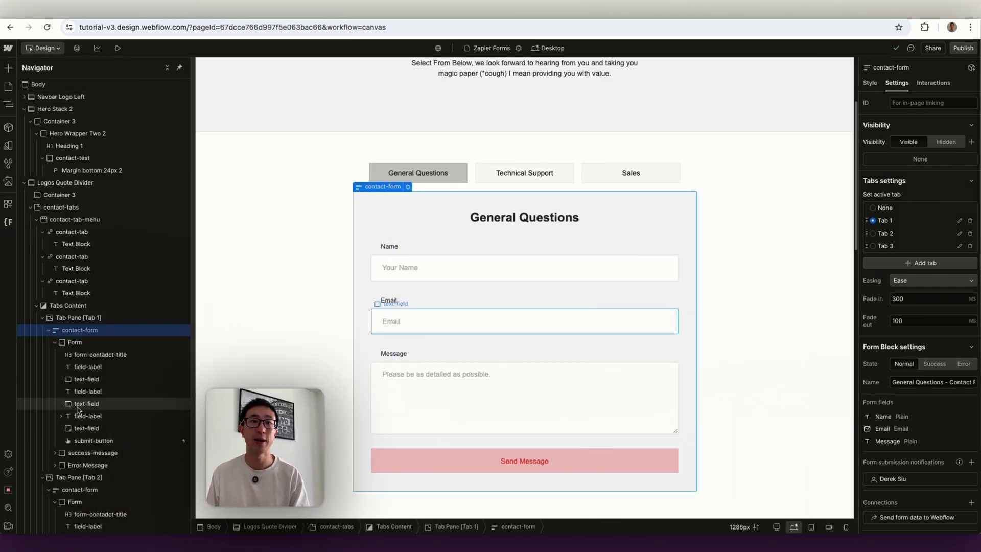
- Select Tab 1's contact-form and read its Form Block Name, General Questions - Contact Form
{"action": "scroll", "coordinate": [82, 404], "scroll_direction": "down", "scroll_amount": 3}
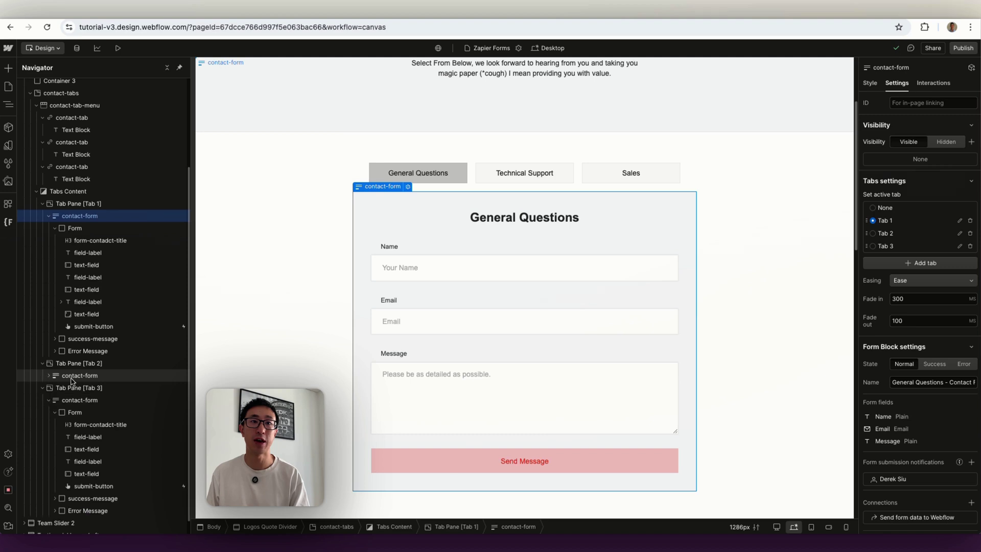
{"action": "left_click", "coordinate": [48, 376]}
{"action": "left_click", "coordinate": [66, 402]}
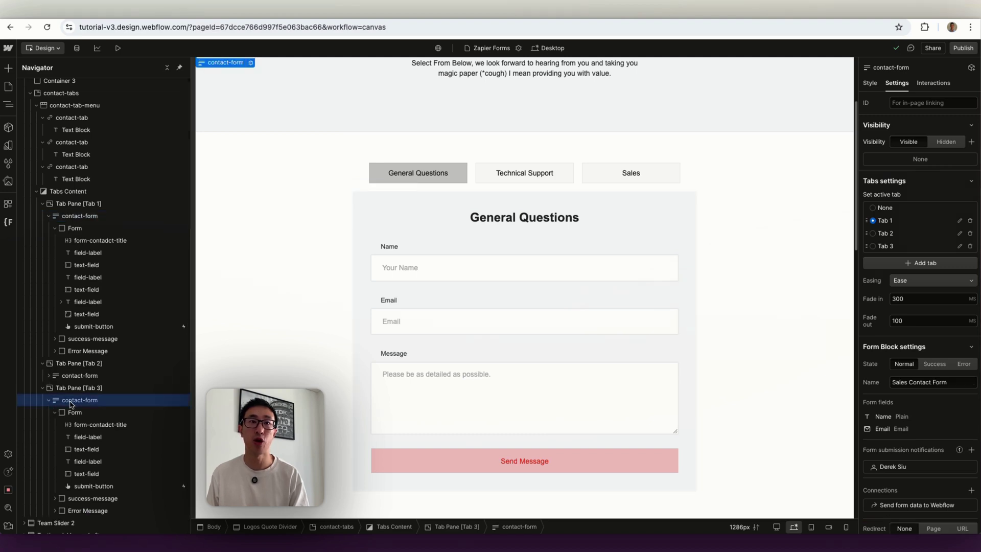
{"action": "left_click", "coordinate": [87, 217]}
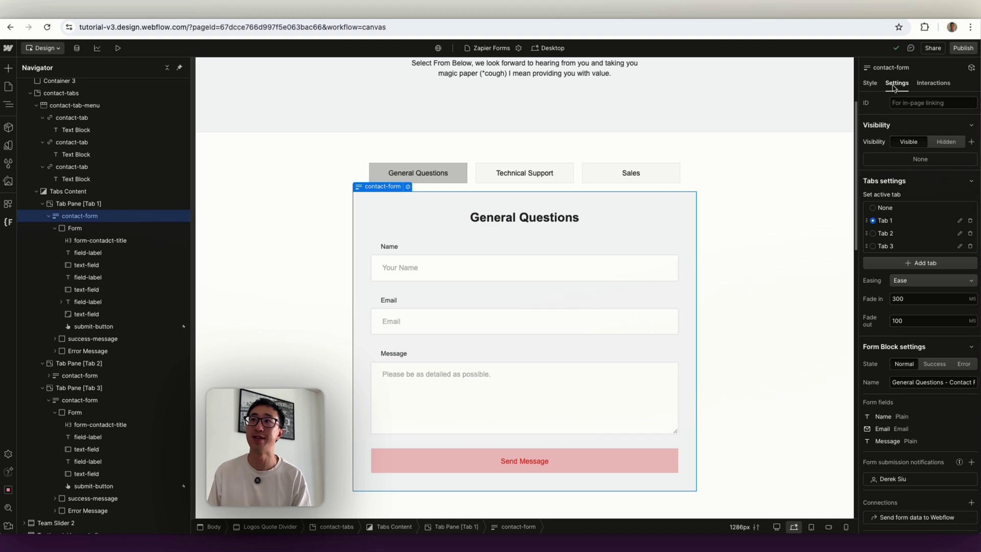
{"action": "scroll", "coordinate": [913, 375], "scroll_direction": "down", "scroll_amount": 1}
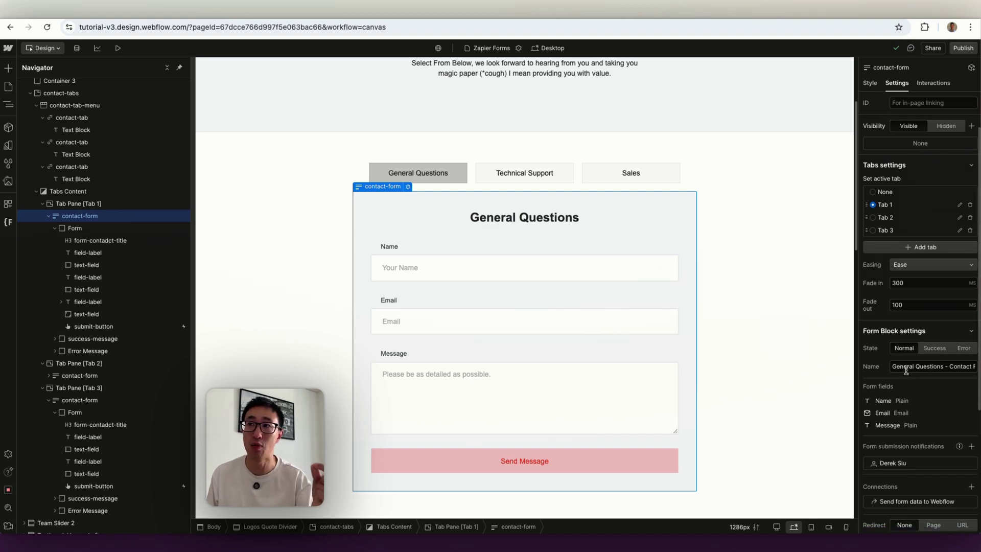
{"action": "left_click_drag", "start_coordinate": [903, 366], "coordinate": [976, 366]}
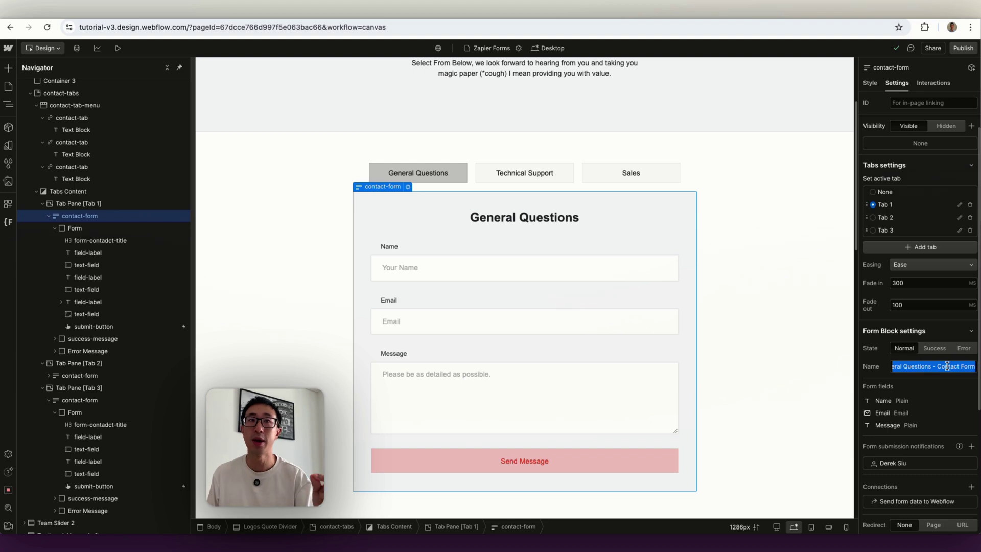
{"action": "left_click", "coordinate": [613, 258]}
- Verify the three form inputs are named Name, Email and Message
{"action": "left_click", "coordinate": [609, 271]}
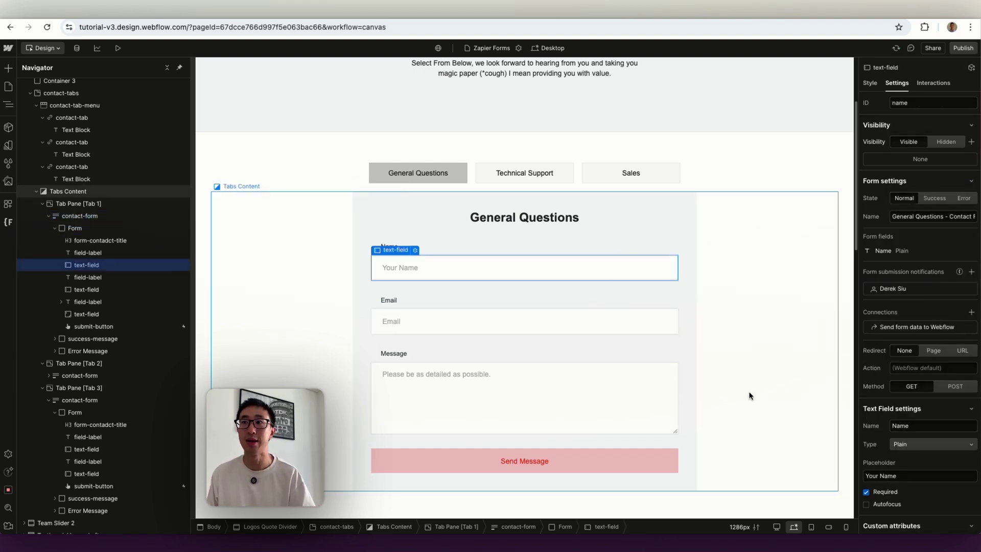
{"action": "double_click", "coordinate": [927, 425]}
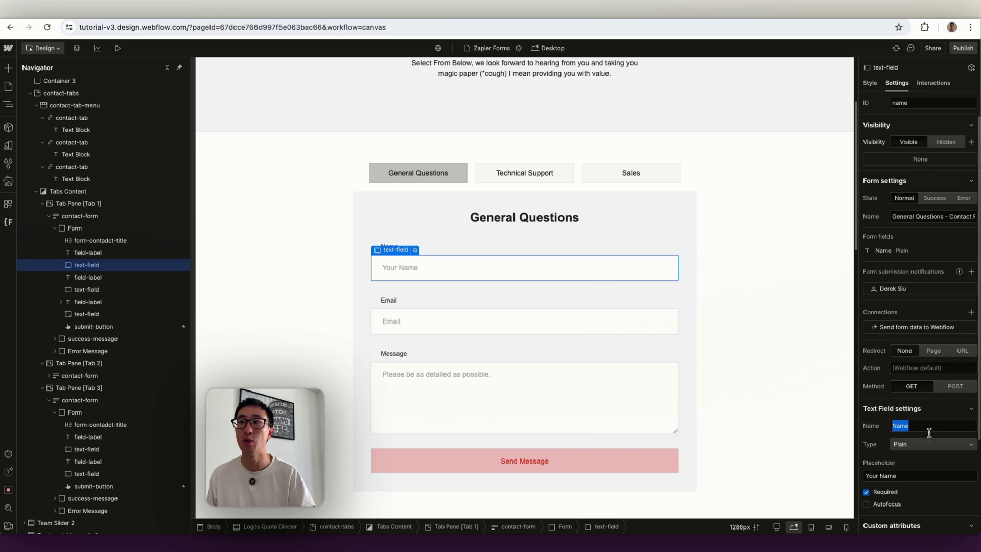
{"action": "left_click", "coordinate": [584, 325]}
{"action": "double_click", "coordinate": [918, 425]}
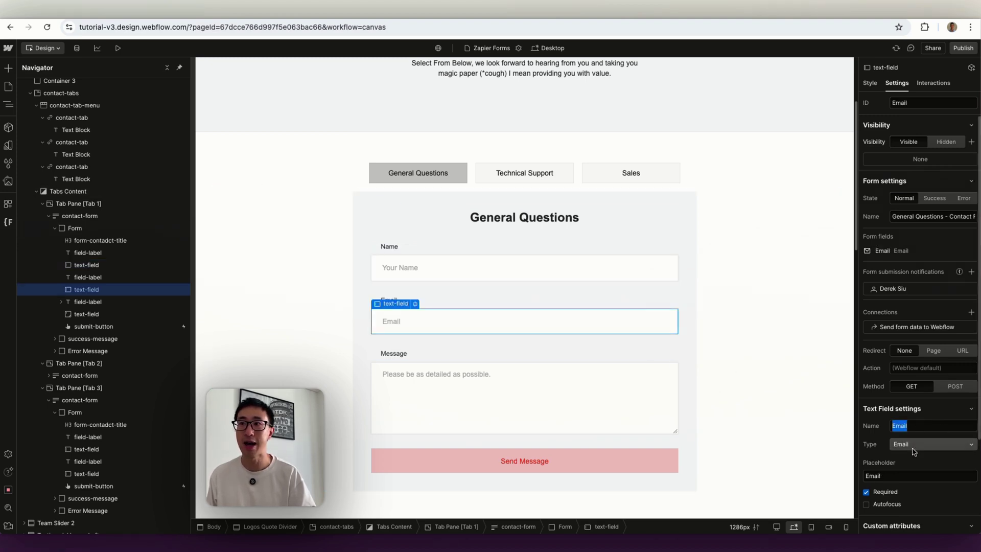
{"action": "left_click", "coordinate": [647, 410]}
{"action": "double_click", "coordinate": [909, 425]}
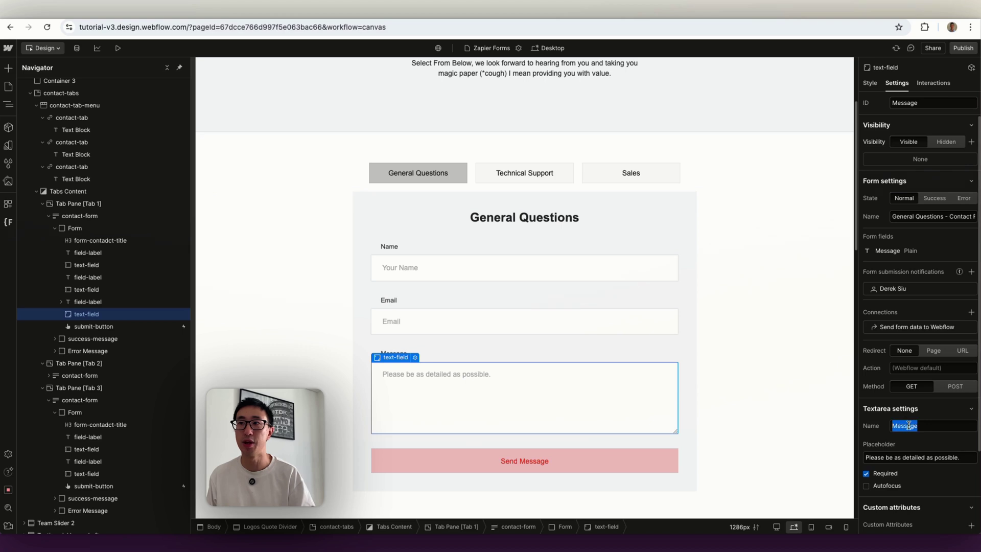
{"action": "triple_click", "coordinate": [907, 453]}
{"action": "left_click", "coordinate": [730, 344]}
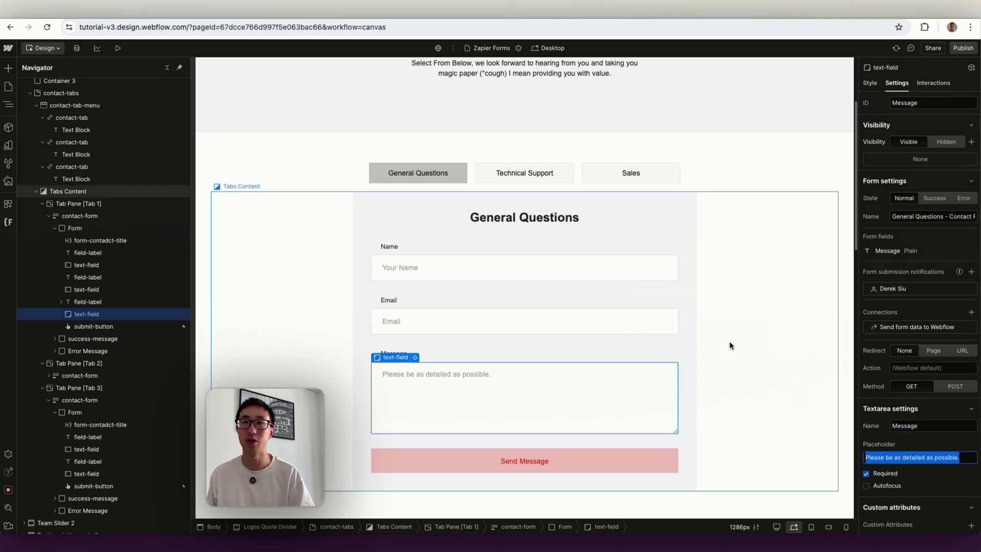
{"action": "left_click", "coordinate": [592, 274]}
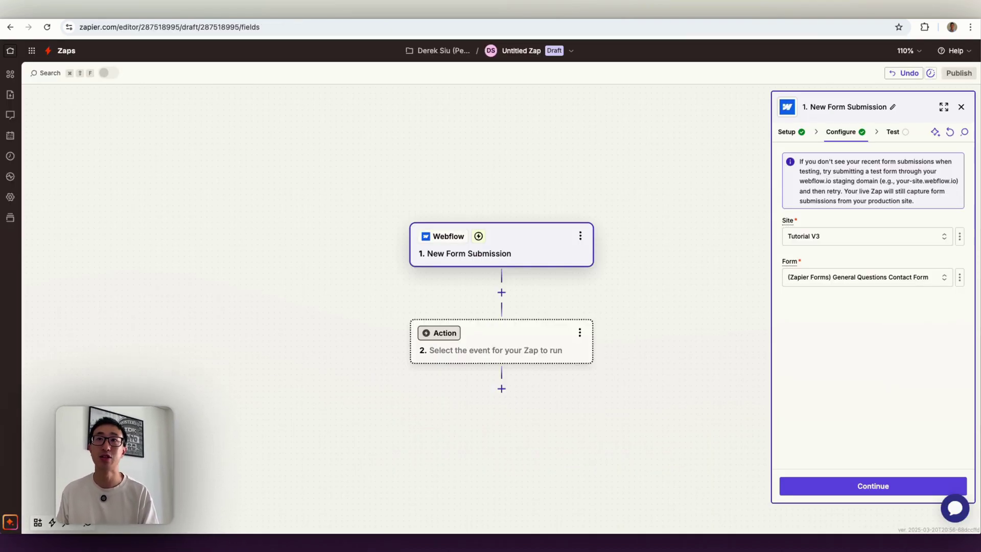
- Run the New Form Submission trigger test, which returns 'No submission found'
{"action": "left_click", "coordinate": [868, 485]}
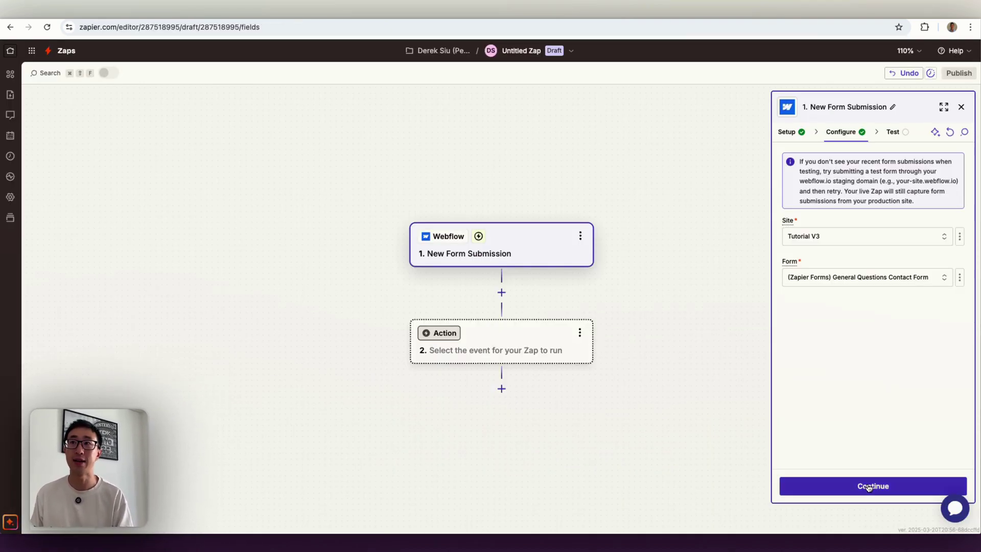
{"action": "left_click", "coordinate": [868, 486]}
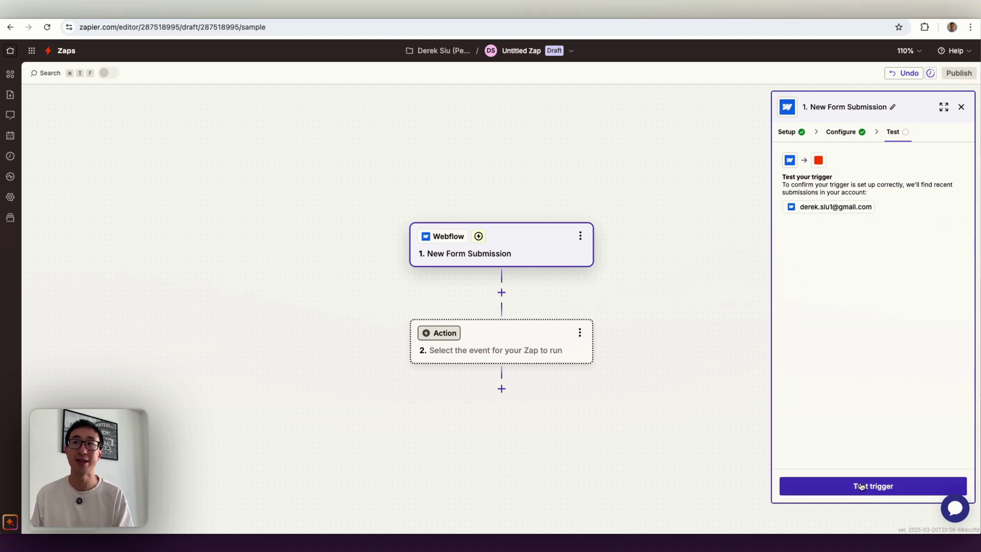
{"action": "left_click", "coordinate": [859, 484]}
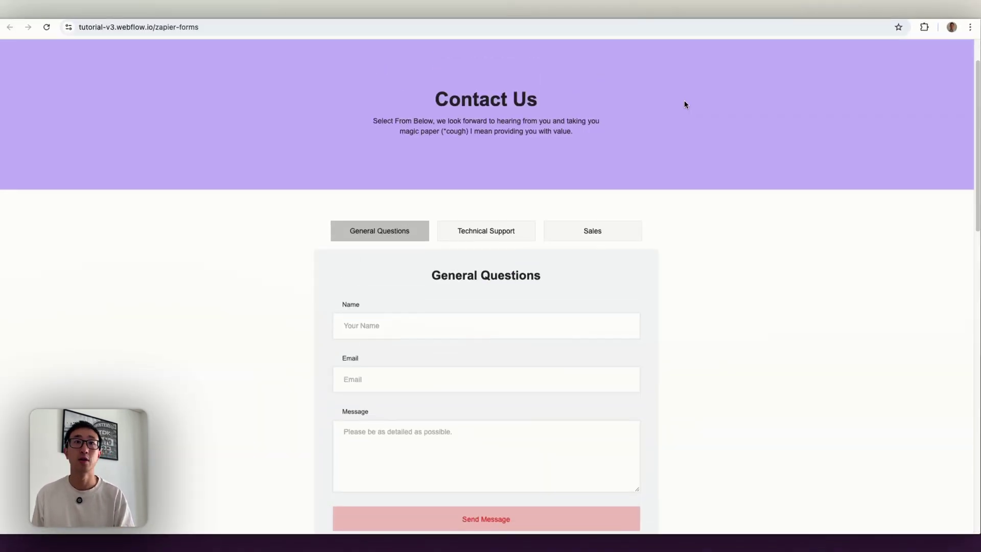
{"action": "scroll", "coordinate": [684, 100], "scroll_direction": "up", "scroll_amount": 1}
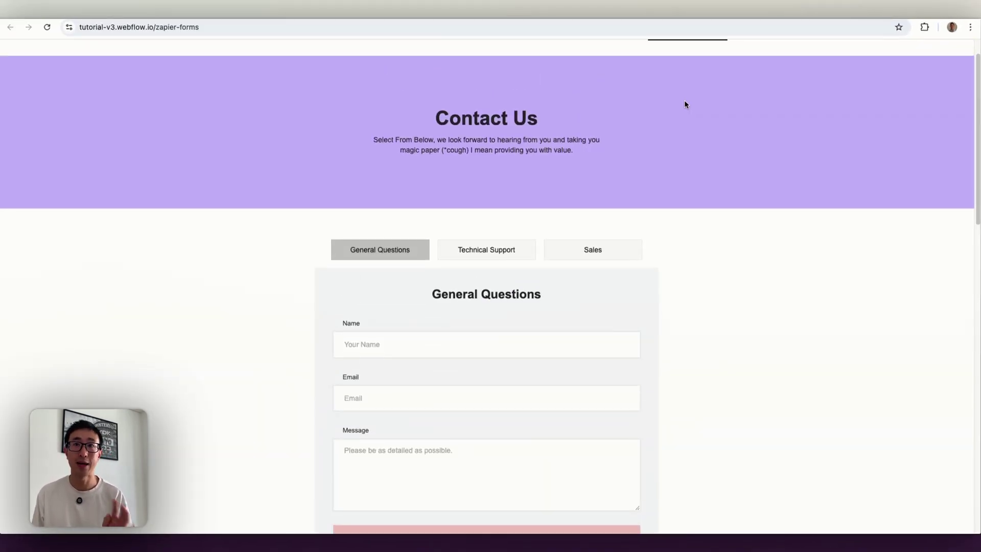
- Submit the General Questions form with a test name, e-mail and message 'WHo is the big chung'
{"action": "scroll", "coordinate": [685, 104], "scroll_direction": "down", "scroll_amount": 3}
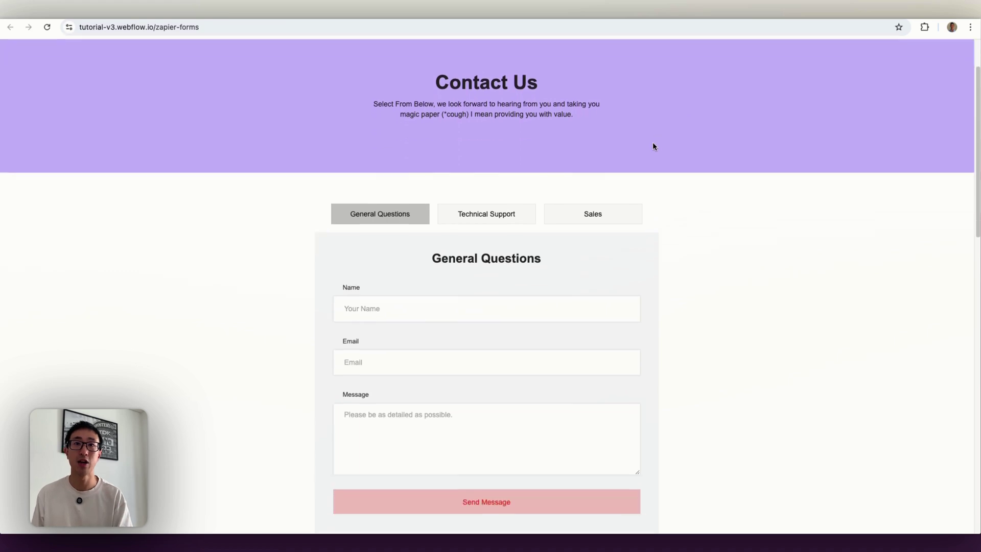
{"action": "left_click", "coordinate": [416, 238]}
{"action": "type", "text": "B"}
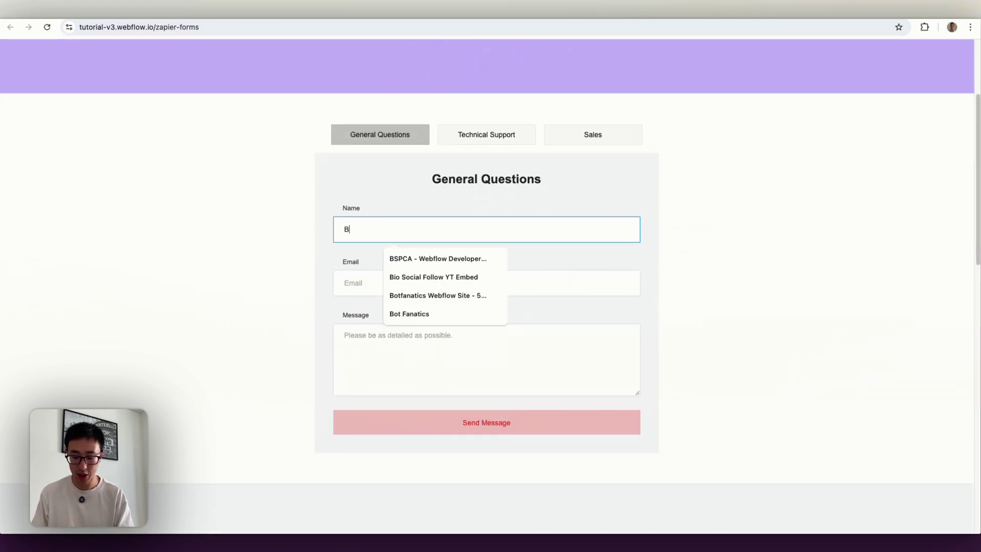
{"action": "type", "text": "ig Chunb"}
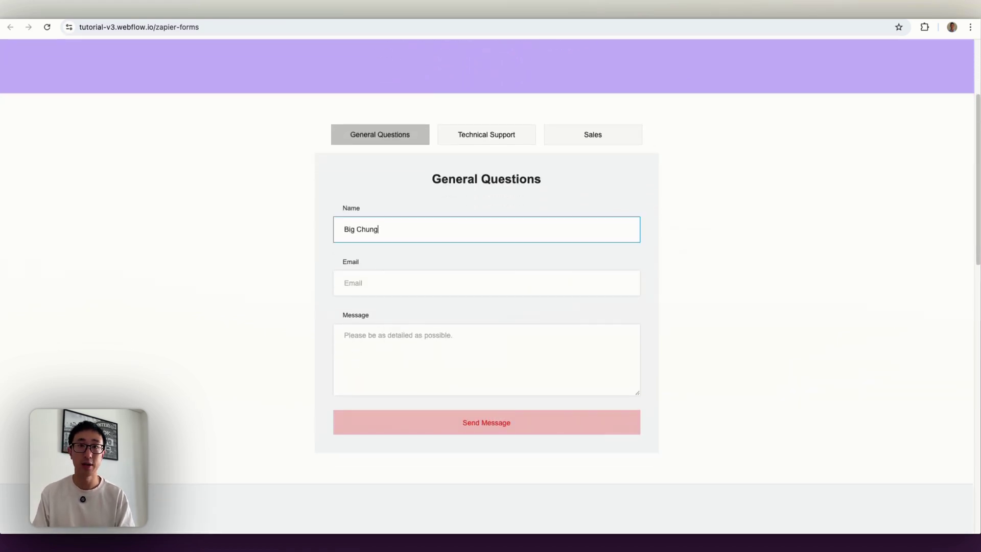
{"action": "left_click", "coordinate": [390, 278]}
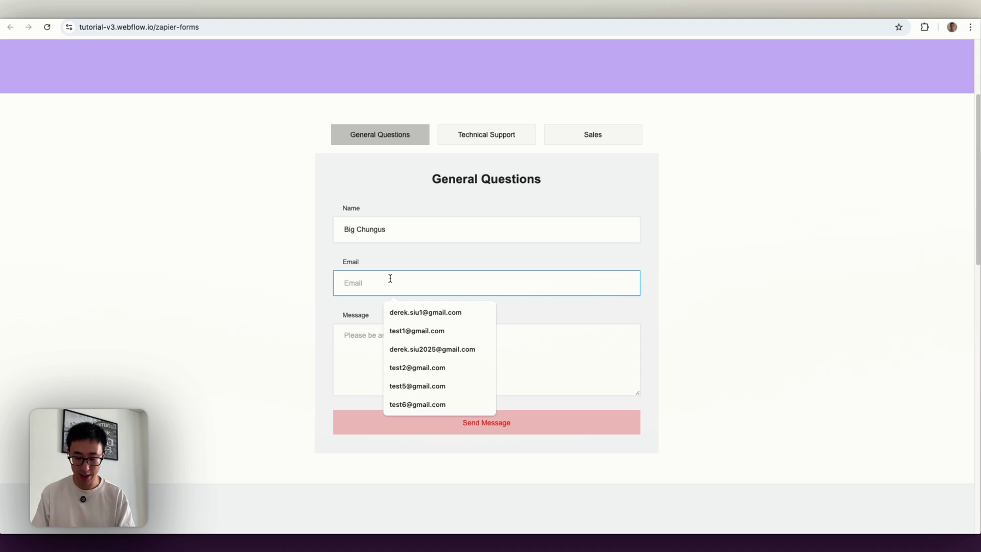
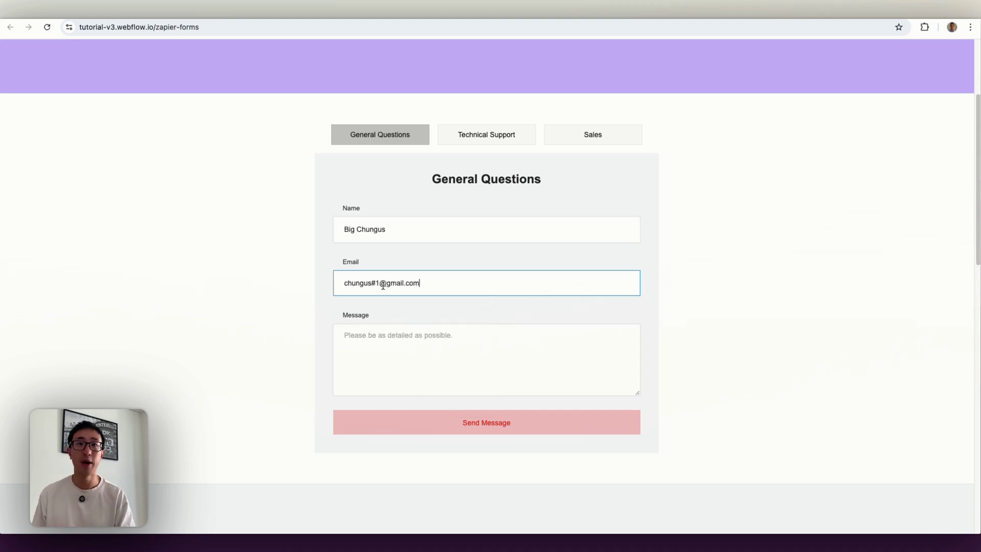
{"action": "left_click", "coordinate": [378, 334]}
{"action": "type", "text": "WHo is "}
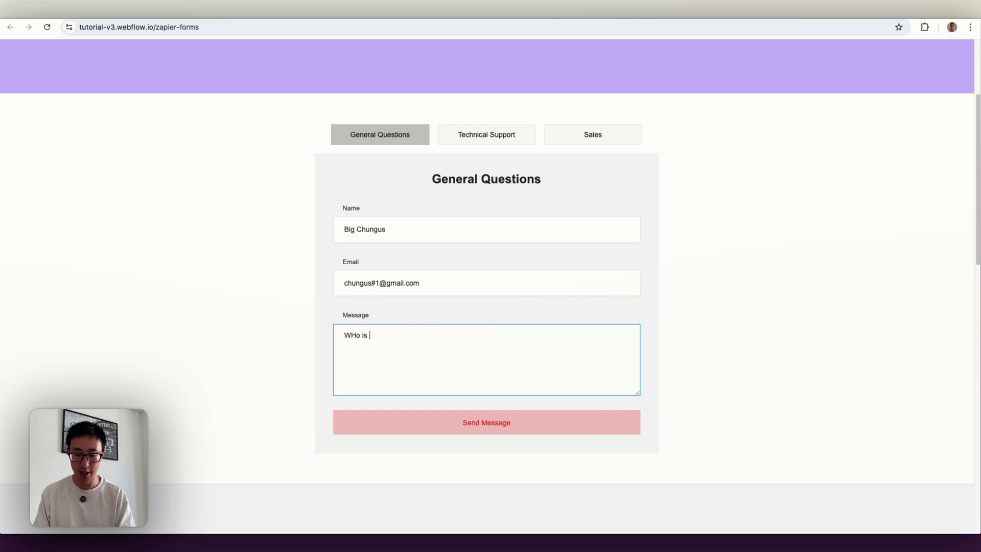
{"action": "type", "text": "the big chungus"}
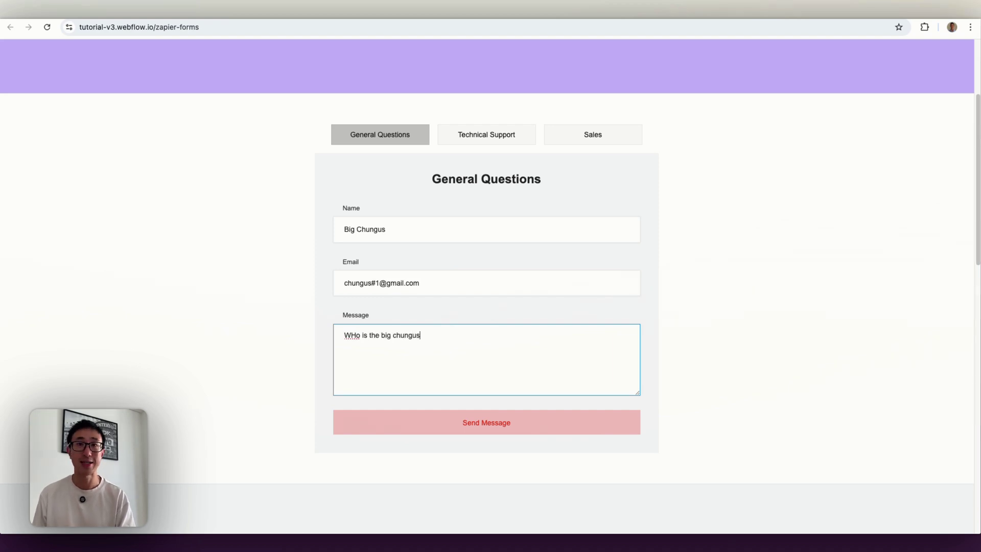
{"action": "left_click", "coordinate": [532, 422]}
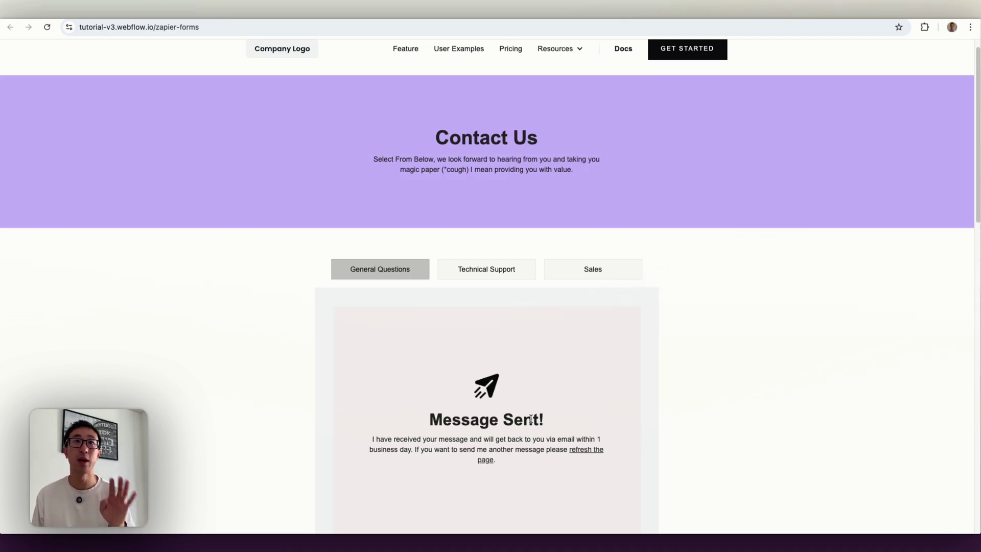
{"action": "left_click", "coordinate": [666, 10]}
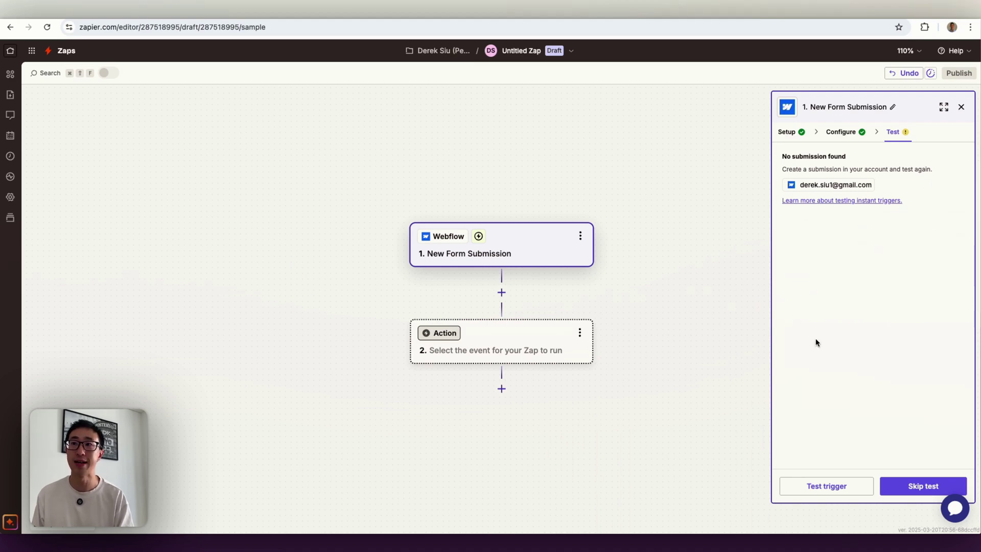
- Rerun the Webflow trigger test, review Submission A's name, e-mail and message, and continue with it
{"action": "left_click", "coordinate": [838, 491]}
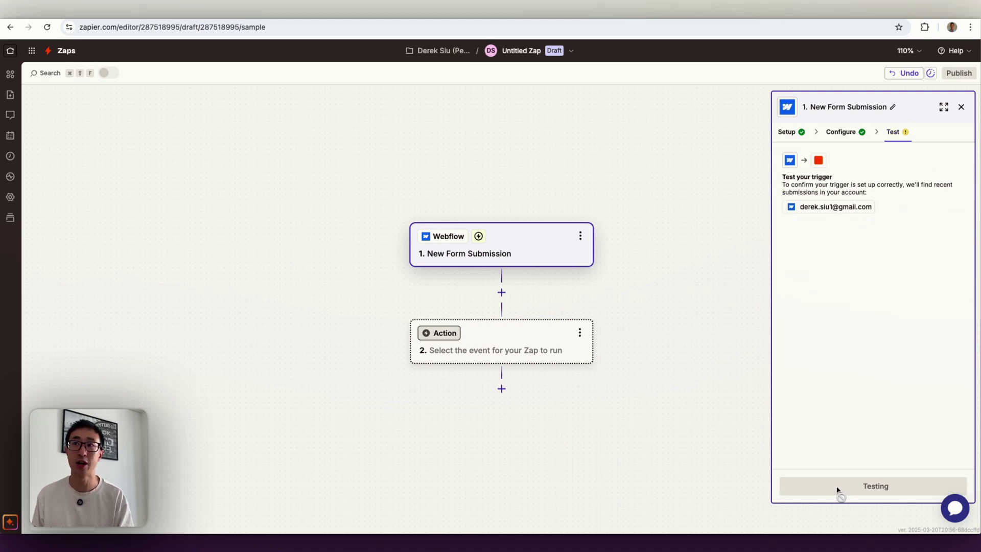
{"action": "left_click", "coordinate": [850, 263]}
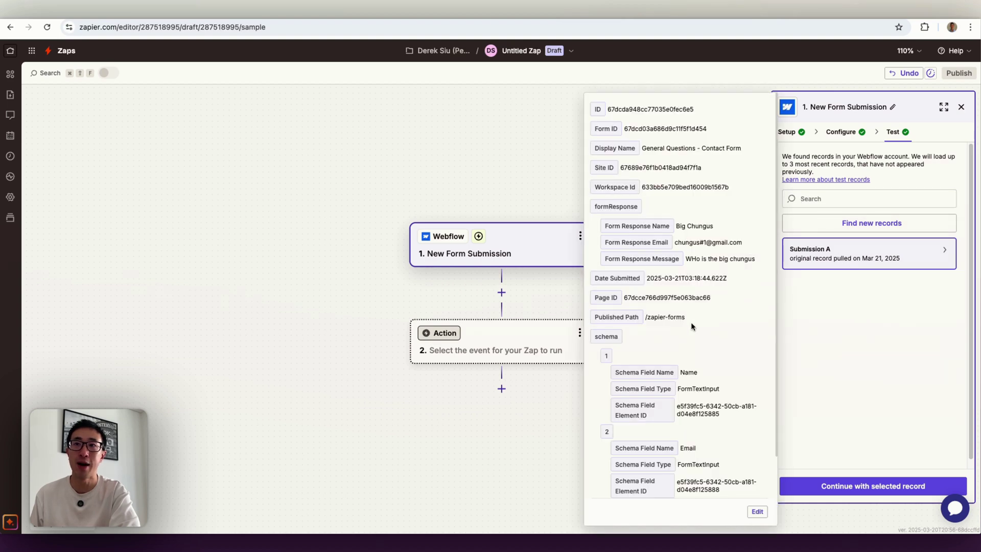
{"action": "scroll", "coordinate": [691, 316], "scroll_direction": "down", "scroll_amount": 1}
{"action": "scroll", "coordinate": [687, 245], "scroll_direction": "up", "scroll_amount": 1}
{"action": "left_click_drag", "start_coordinate": [680, 226], "coordinate": [767, 247]}
{"action": "left_click_drag", "start_coordinate": [692, 259], "coordinate": [779, 444]}
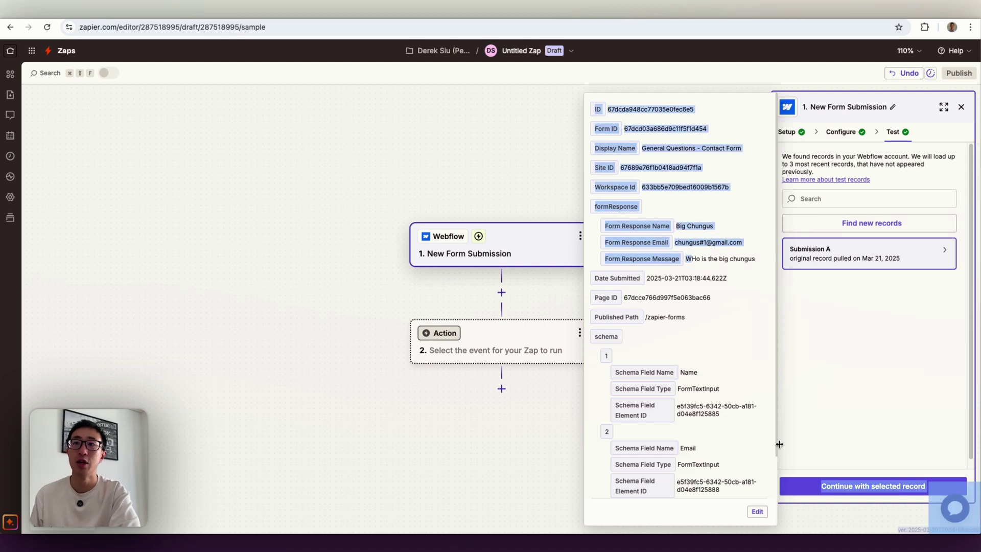
{"action": "left_click", "coordinate": [862, 487]}
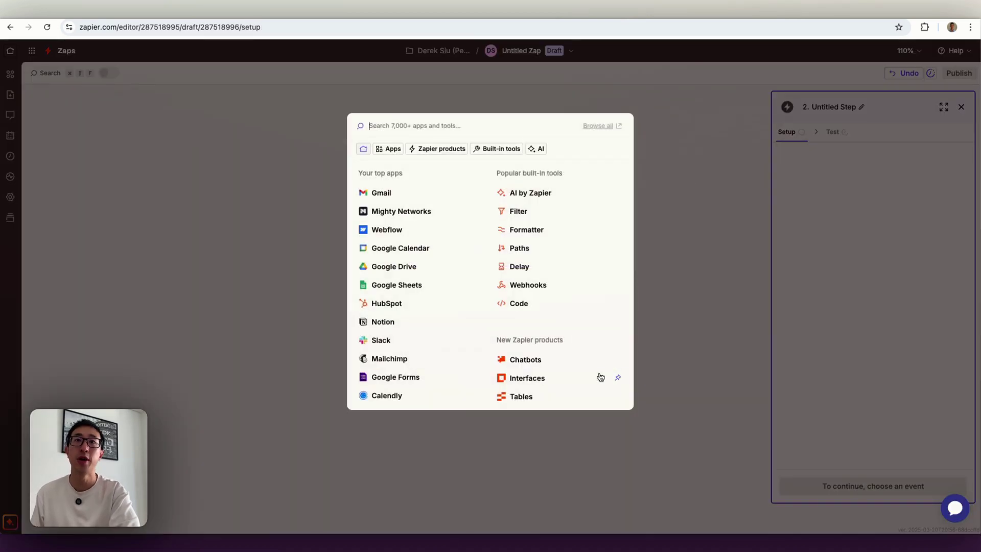
- Choose Gmail as the action app with the Send Email event
{"action": "left_click", "coordinate": [408, 193]}
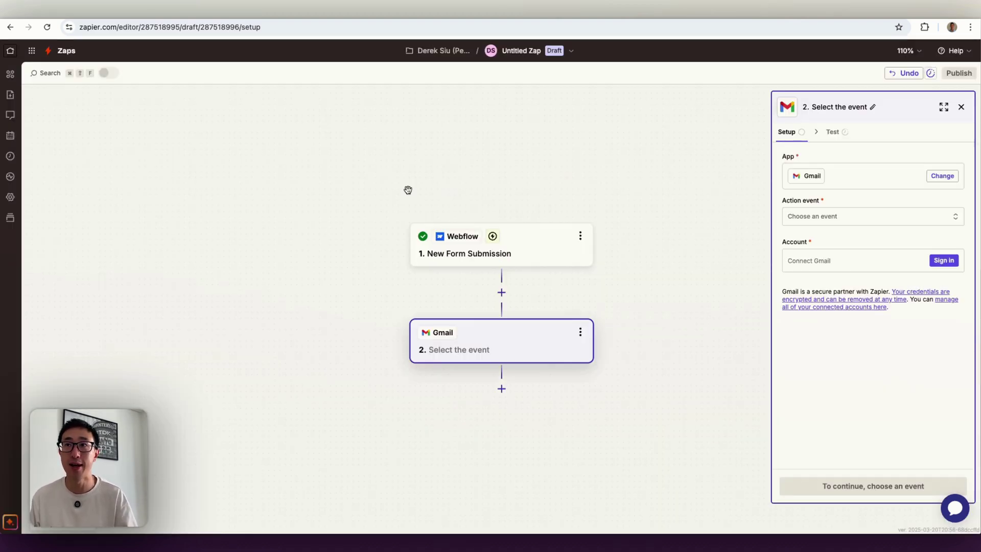
{"action": "left_click", "coordinate": [839, 218]}
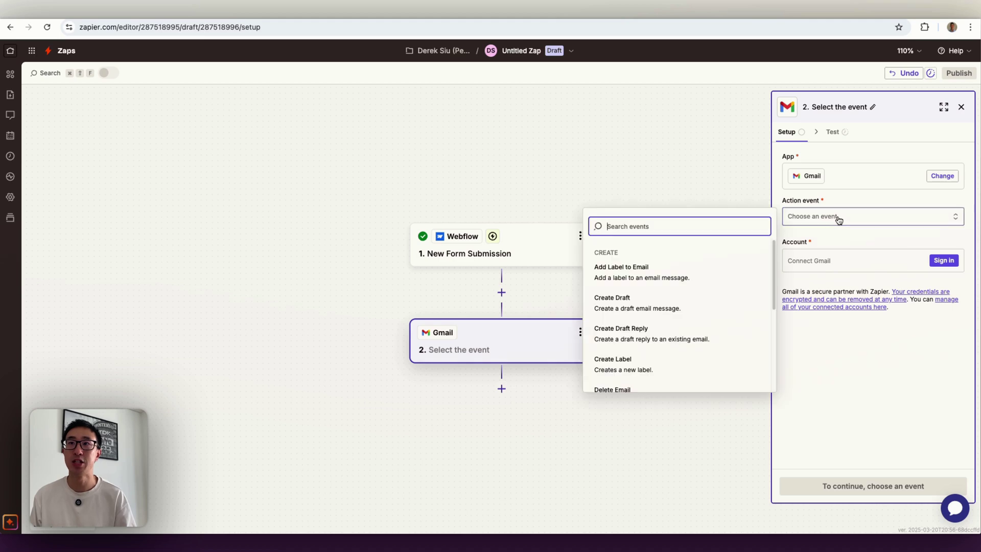
{"action": "scroll", "coordinate": [686, 311], "scroll_direction": "down", "scroll_amount": 1}
{"action": "scroll", "coordinate": [686, 311], "scroll_direction": "down", "scroll_amount": 2}
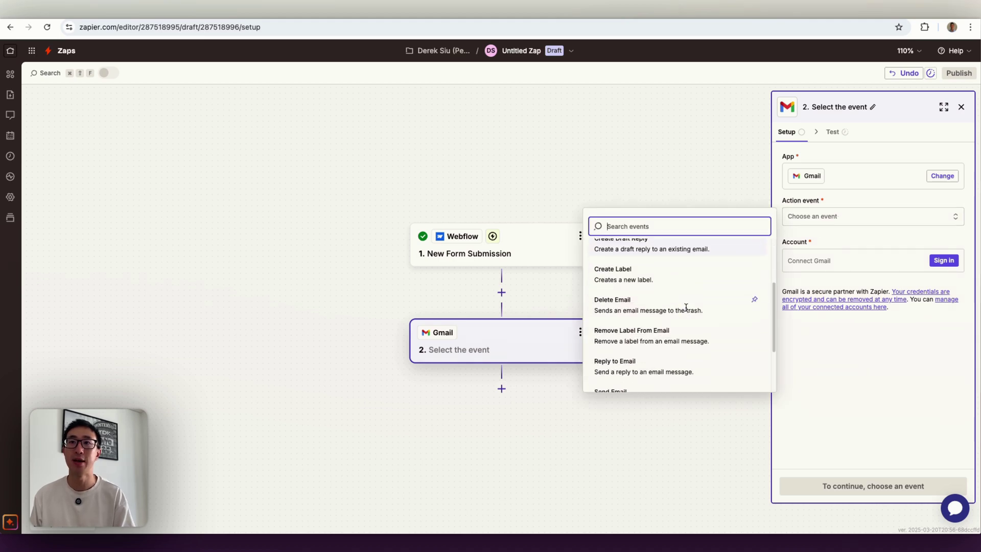
{"action": "scroll", "coordinate": [662, 367], "scroll_direction": "down", "scroll_amount": 1}
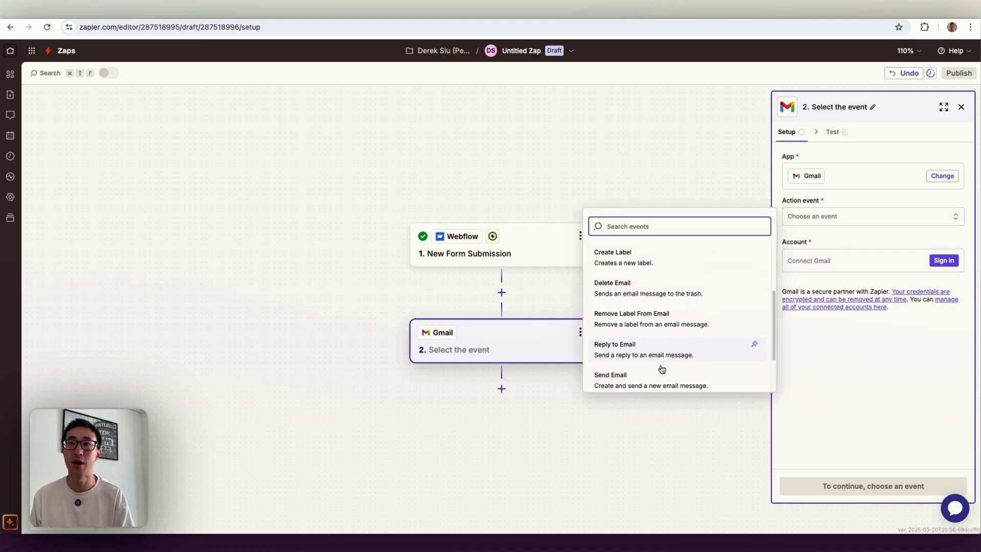
{"action": "left_click", "coordinate": [633, 376]}
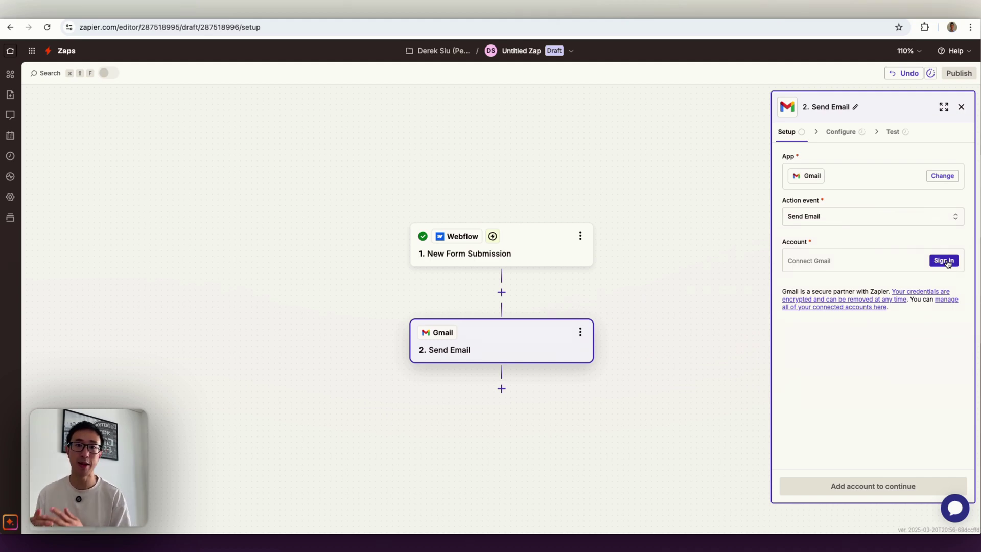
- Sign in and allow Zapier access to the Google account, then continue to the email fields
{"action": "left_click", "coordinate": [947, 262]}
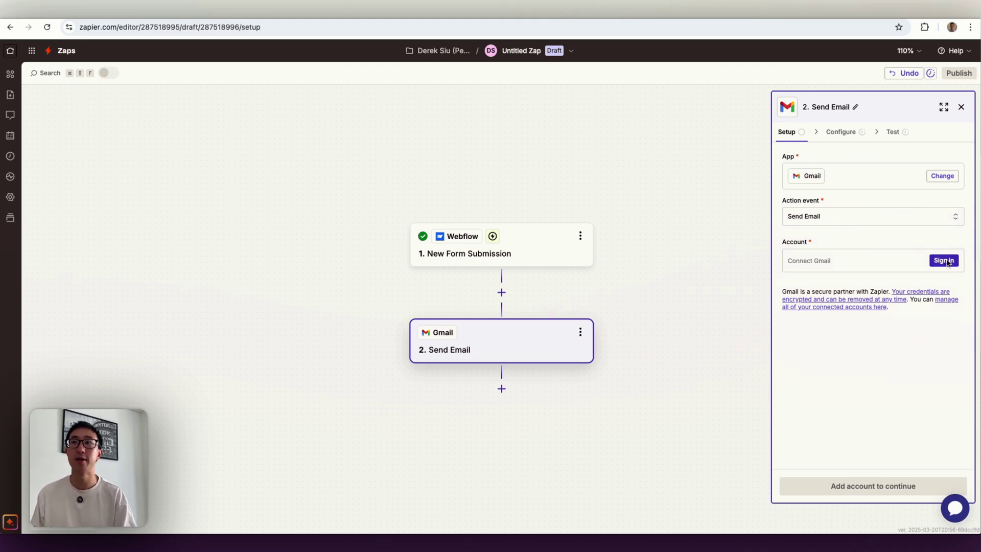
{"action": "left_click", "coordinate": [414, 369]}
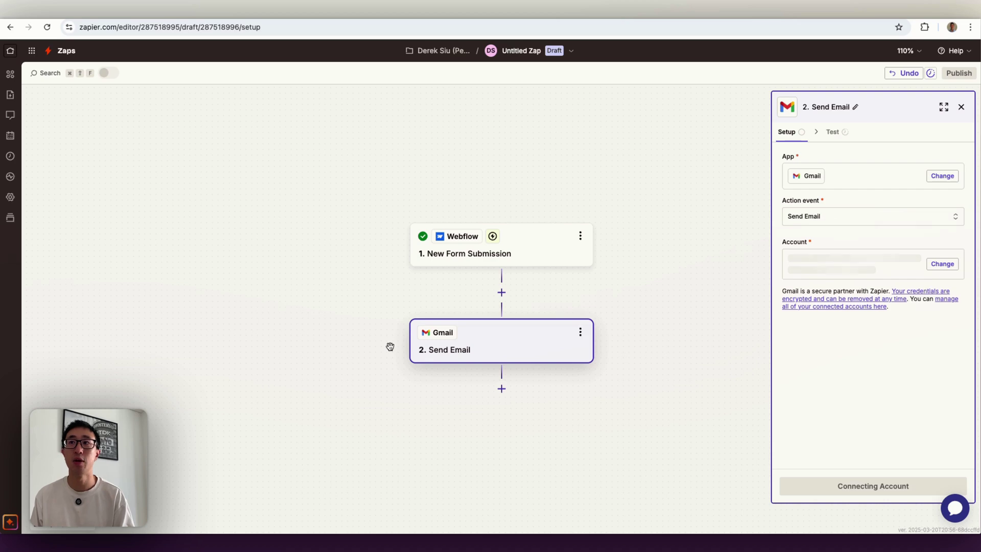
{"action": "left_click", "coordinate": [865, 488]}
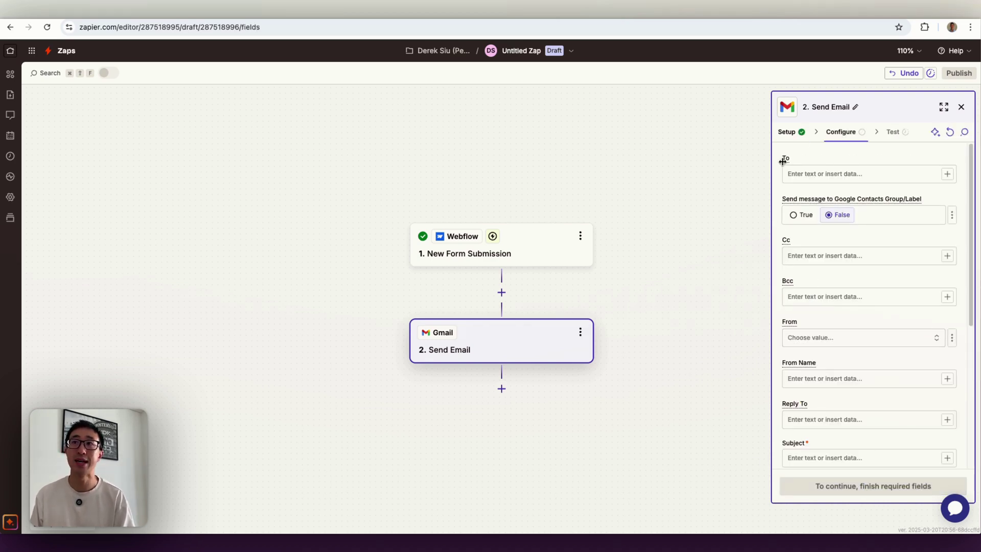
{"action": "left_click", "coordinate": [811, 169]}
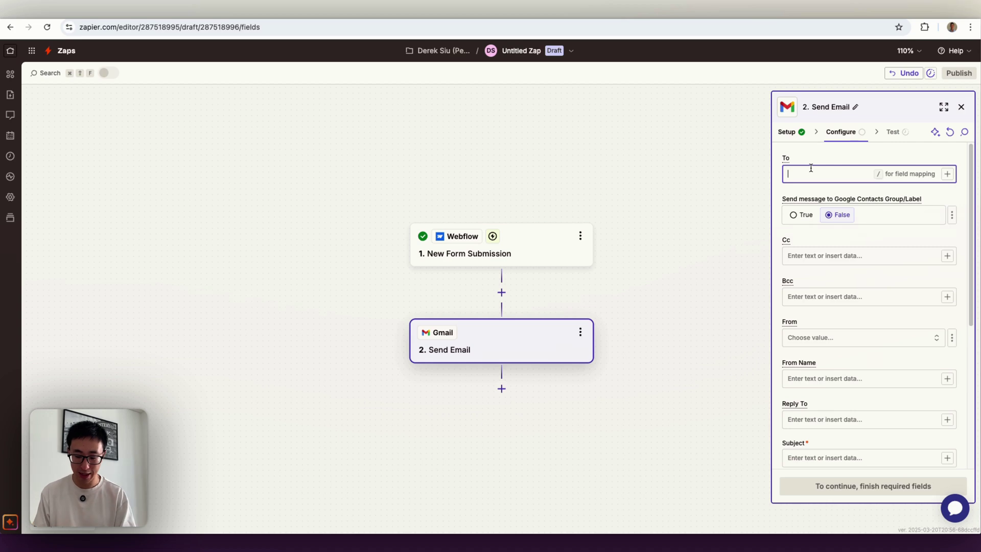
- Enter the company info inbox as recipient and select the connected Gmail account as the From address
{"action": "type", "text": "info@"}
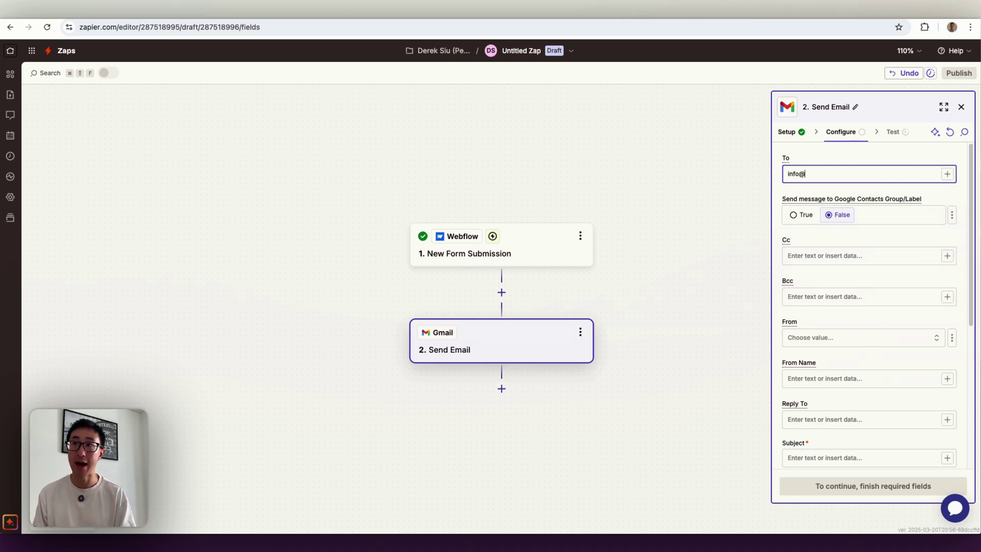
{"action": "type", "text": "company123"}
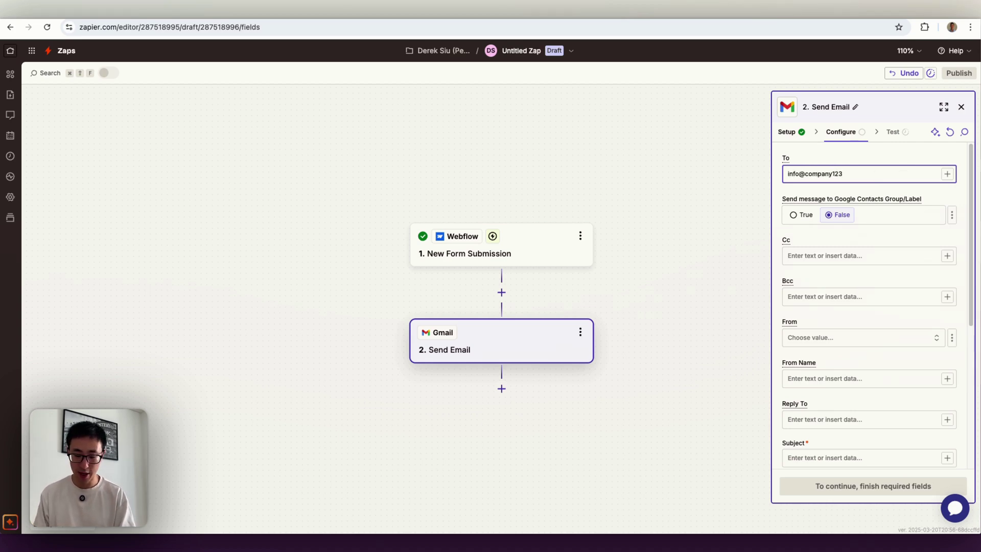
{"action": "type", "text": ".com"}
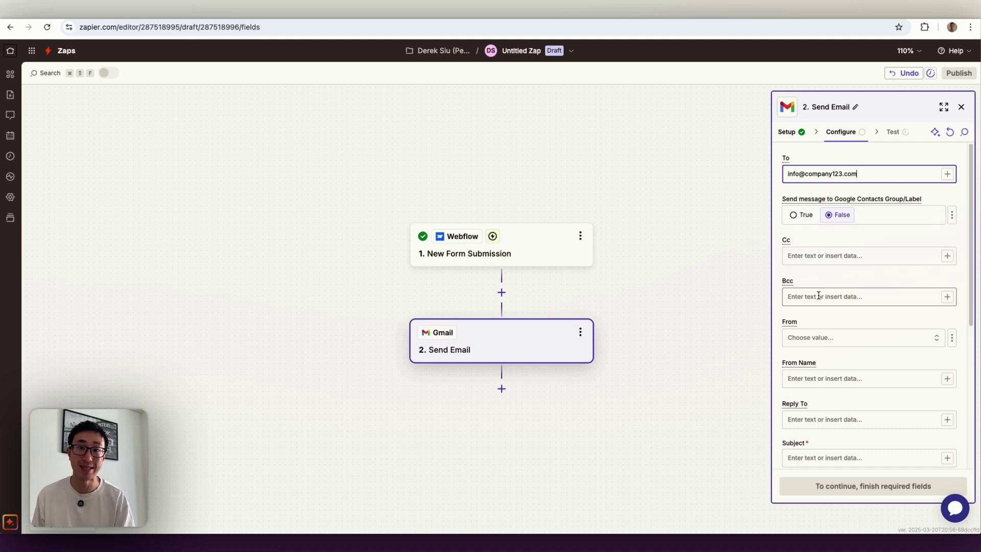
{"action": "scroll", "coordinate": [819, 296], "scroll_direction": "down", "scroll_amount": 2}
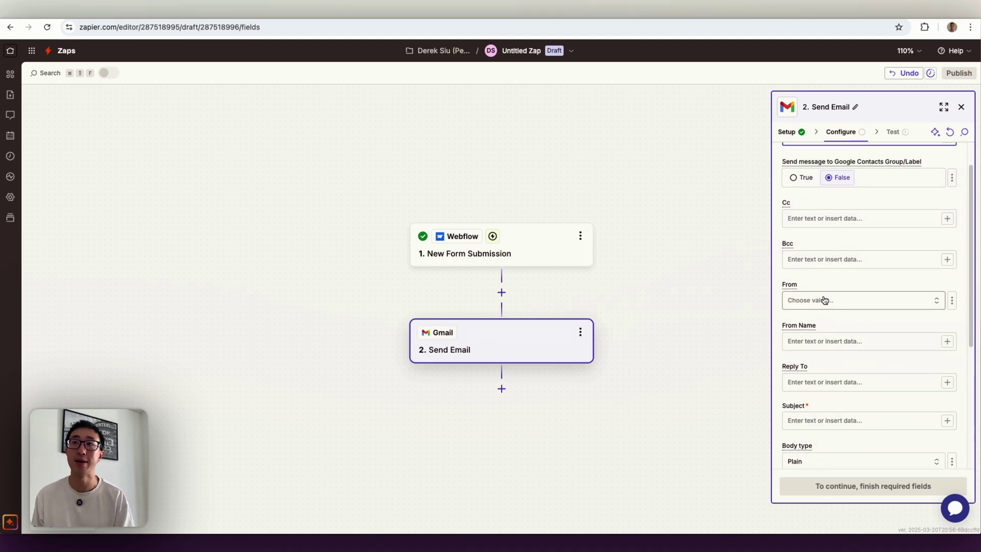
{"action": "left_click", "coordinate": [822, 300]}
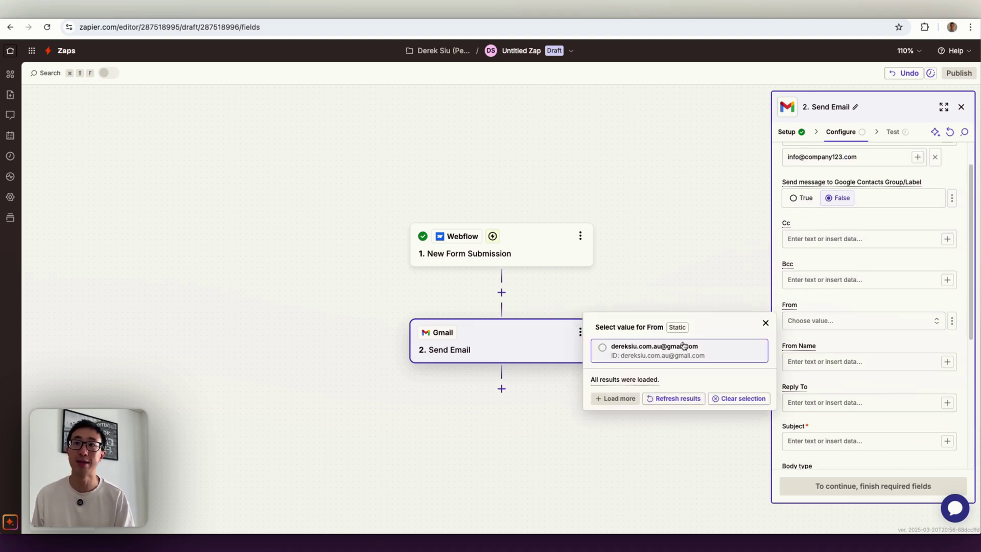
{"action": "left_click", "coordinate": [632, 352]}
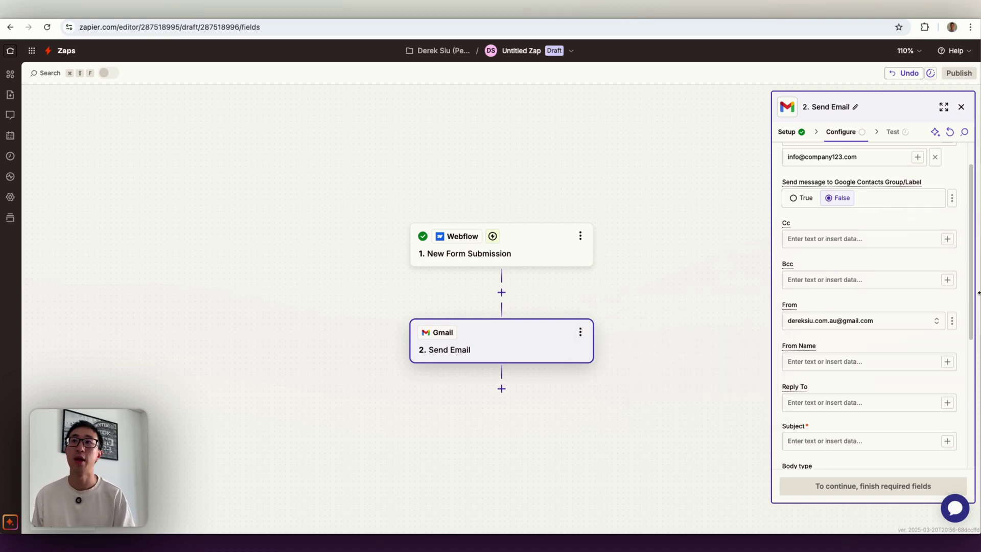
{"action": "scroll", "coordinate": [869, 320], "scroll_direction": "down", "scroll_amount": 2}
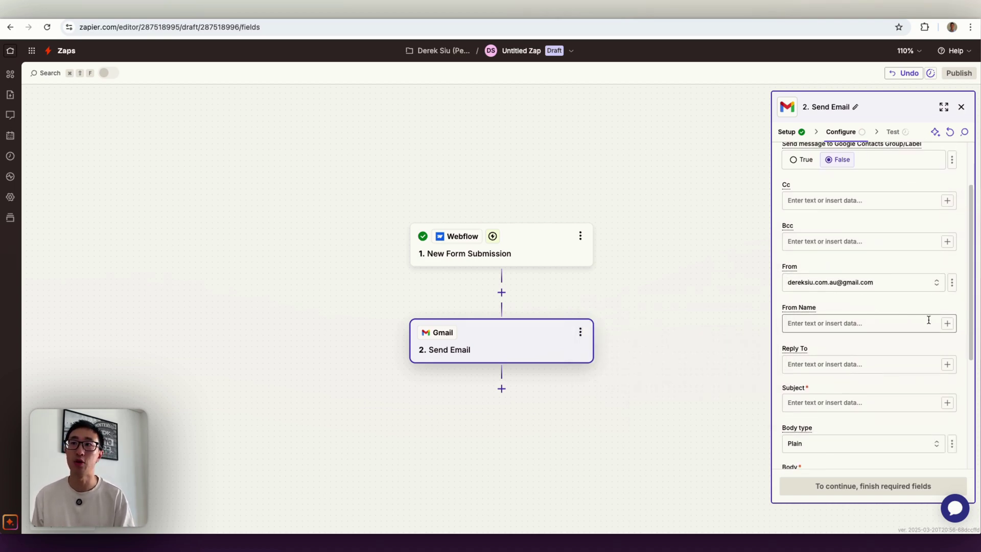
{"action": "left_click", "coordinate": [947, 327]}
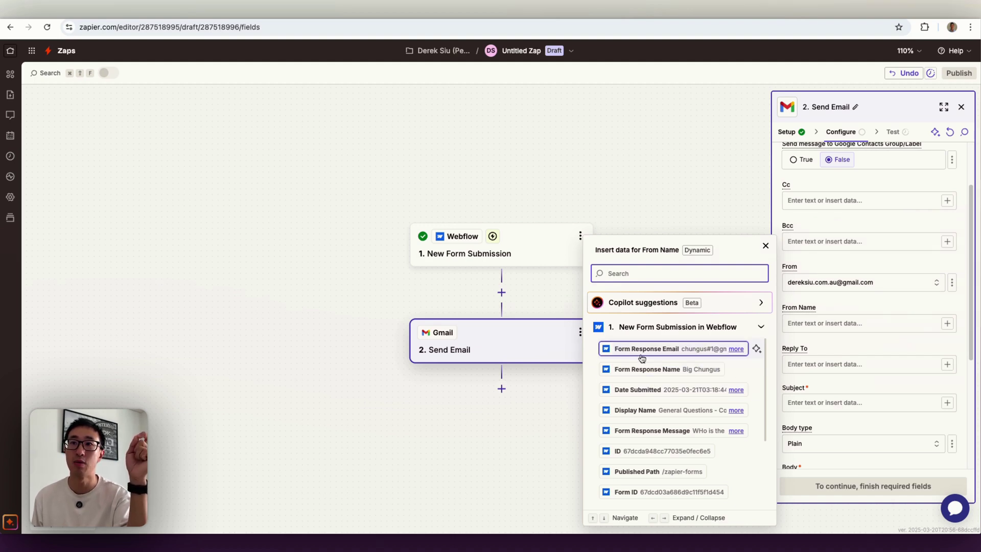
- Map From Name to Form Response Email and set the Subject to 'General Form Submission'
{"action": "left_click", "coordinate": [641, 350]}
{"action": "scroll", "coordinate": [887, 352], "scroll_direction": "down", "scroll_amount": 3}
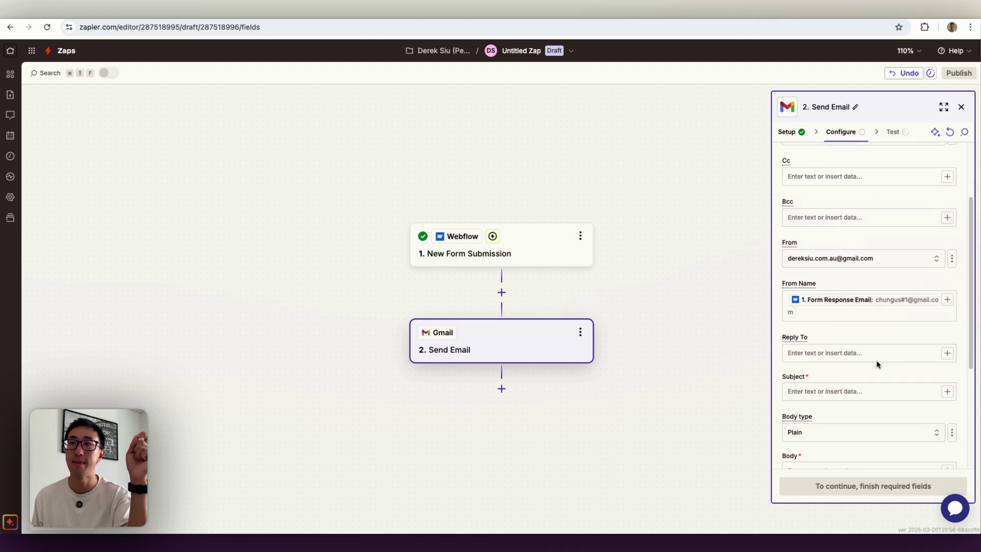
{"action": "left_click", "coordinate": [865, 343]}
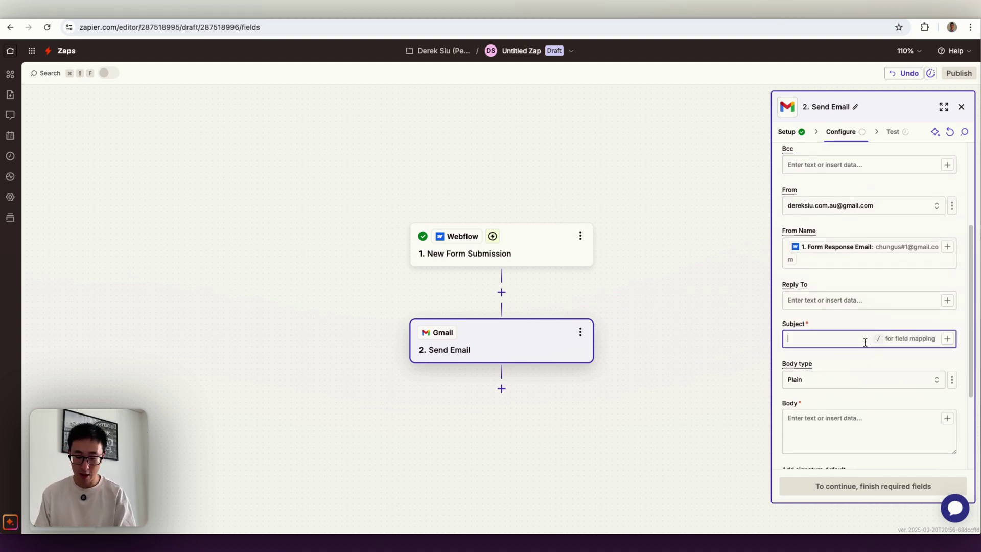
{"action": "type", "text": "General Form S"}
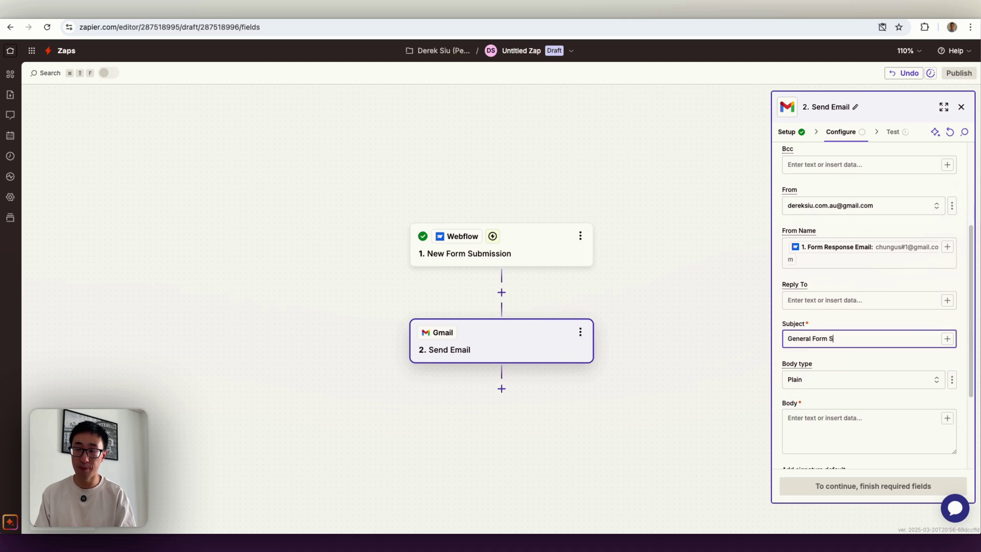
{"action": "type", "text": "ubmission"}
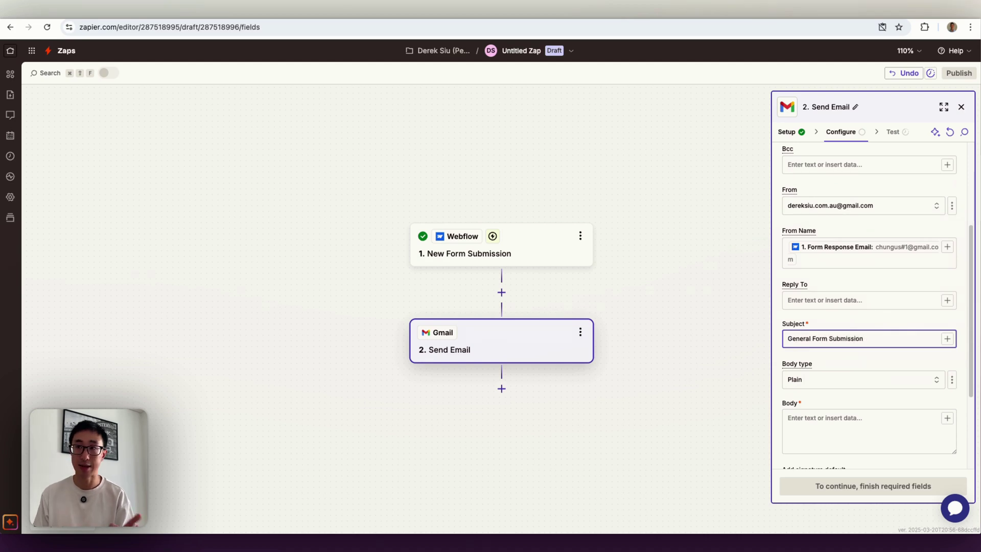
{"action": "scroll", "coordinate": [854, 408], "scroll_direction": "down", "scroll_amount": 1}
{"action": "left_click", "coordinate": [860, 419]}
{"action": "scroll", "coordinate": [856, 370], "scroll_direction": "down", "scroll_amount": 3}
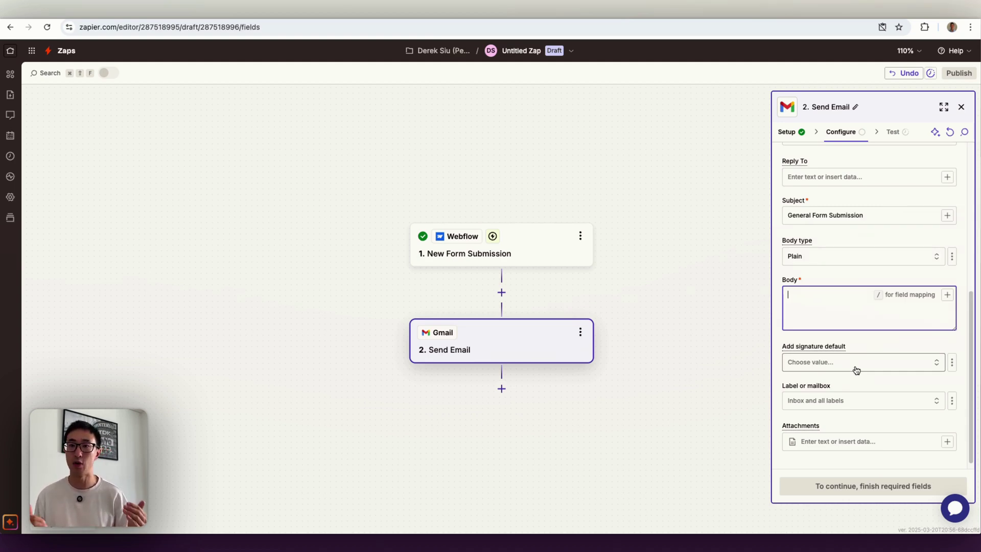
- Write the Body line 'Hey you got a new form submission for the General Question Form', then add a new line
{"action": "type", "text": "He"}
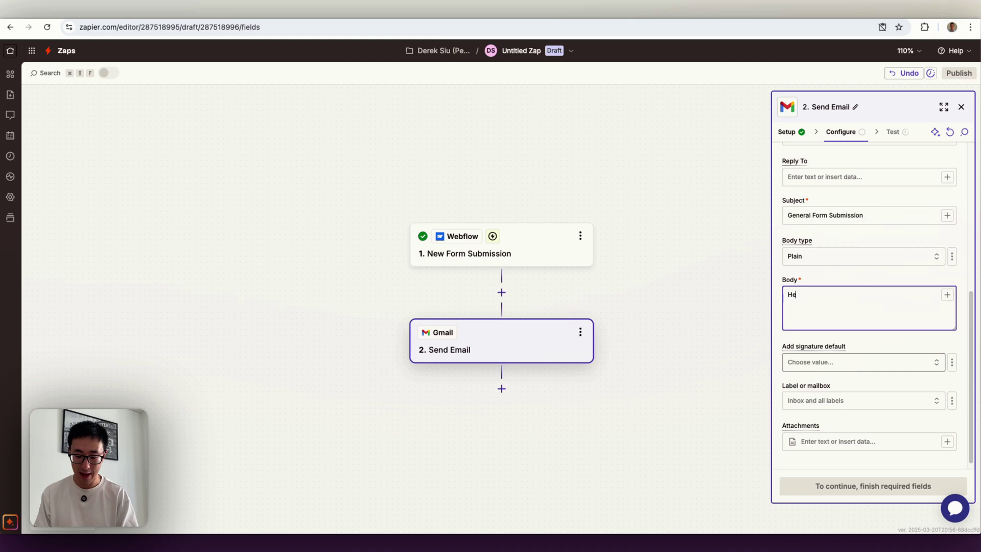
{"action": "type", "text": "y you got a new "}
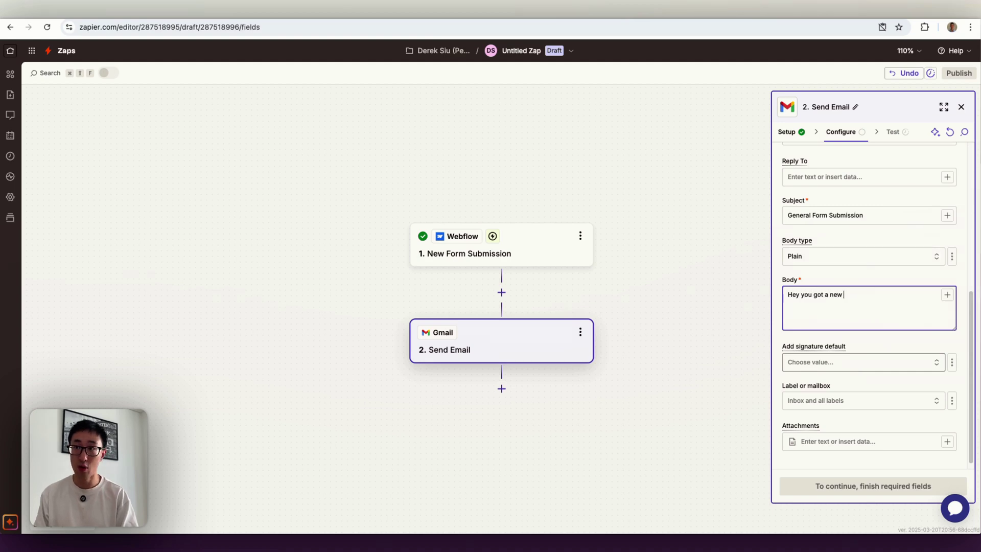
{"action": "type", "text": "form submission for the General"}
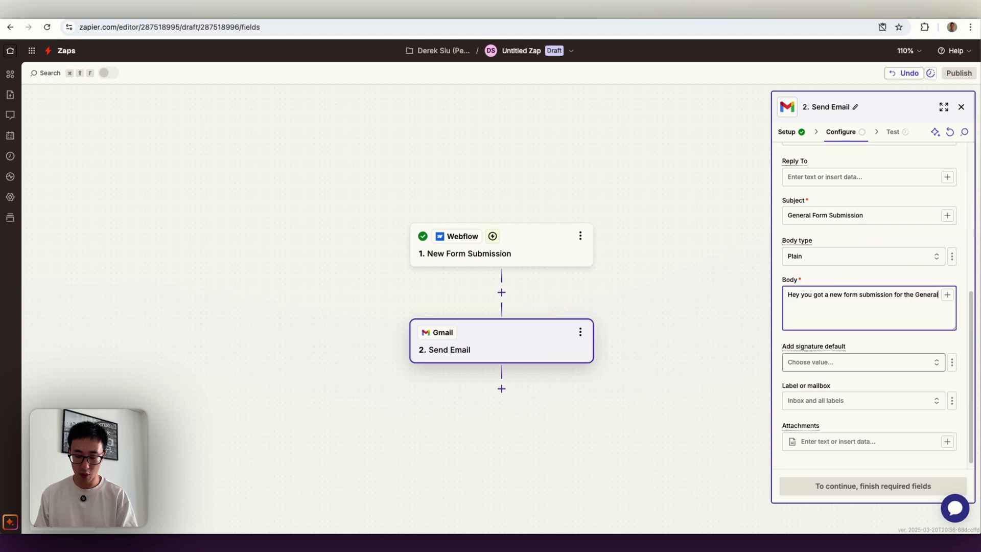
{"action": "type", "text": "stion Form"}
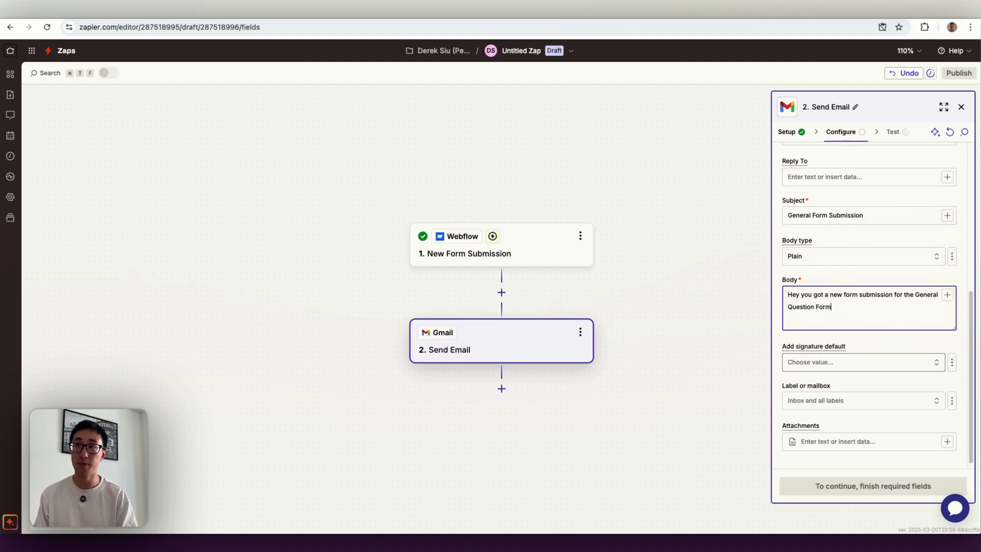
{"action": "key", "text": "Return"}
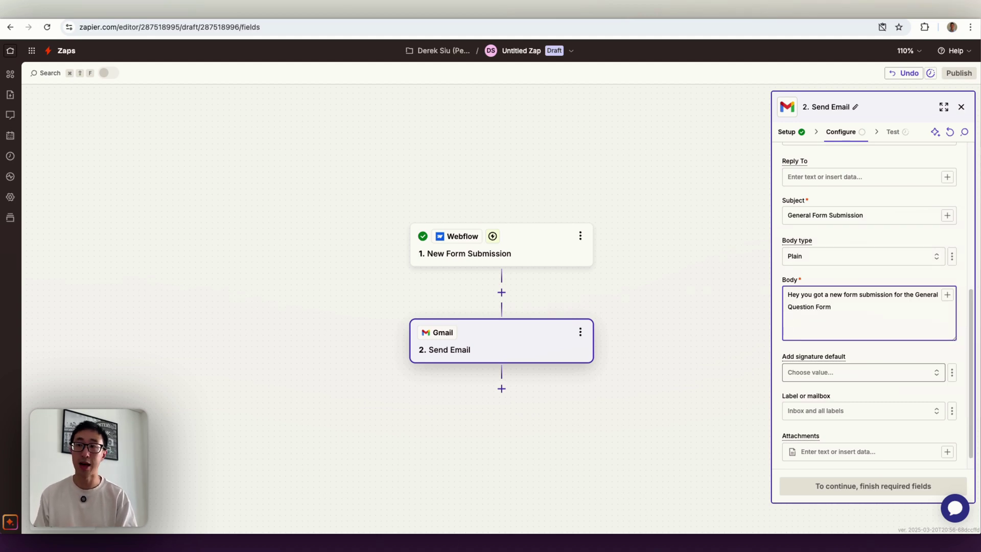
{"action": "scroll", "coordinate": [817, 358], "scroll_direction": "down", "scroll_amount": 1}
{"action": "scroll", "coordinate": [755, 335], "scroll_direction": "down", "scroll_amount": 1}
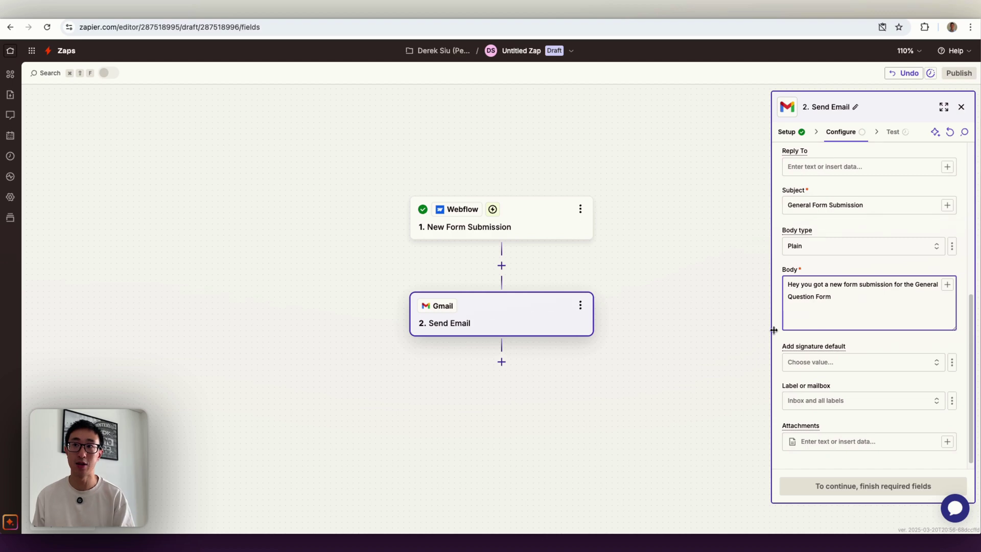
- Insert Form Response Name, Email and Message pills into the Body on separate lines
{"action": "left_click", "coordinate": [948, 285]}
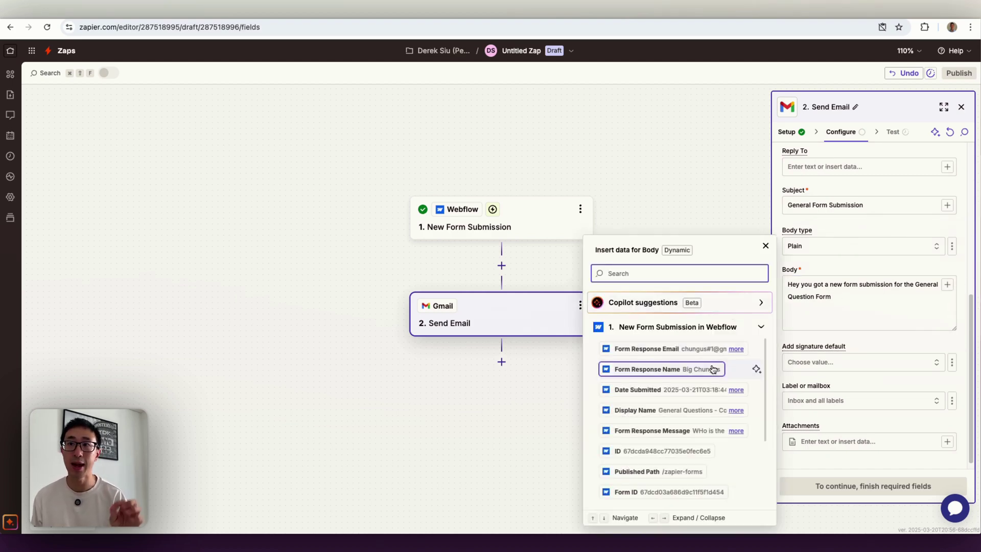
{"action": "left_click", "coordinate": [708, 369]}
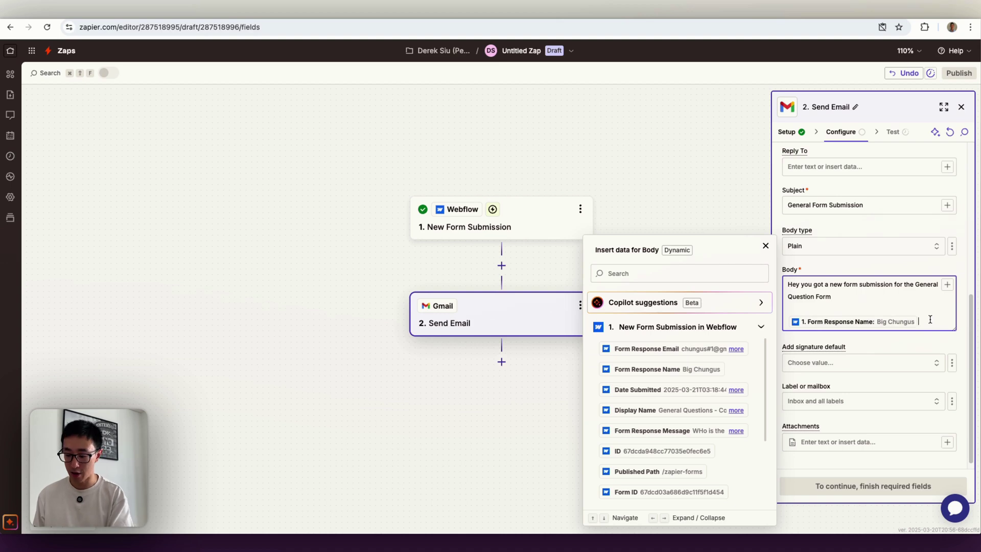
{"action": "key", "text": "Return"}
{"action": "left_click", "coordinate": [947, 284]}
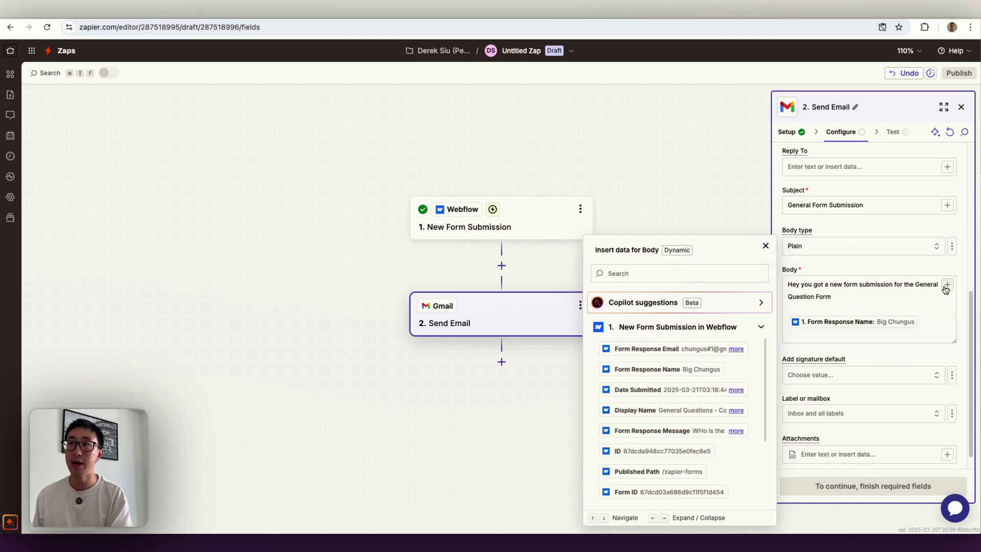
{"action": "left_click", "coordinate": [697, 352]}
{"action": "key", "text": "Return"}
{"action": "key", "text": "Return"}
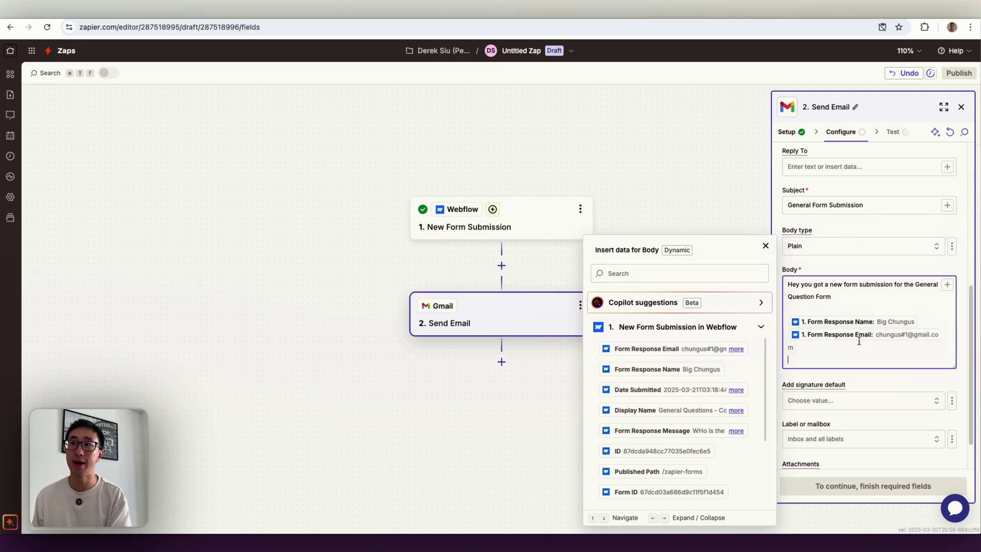
{"action": "left_click", "coordinate": [664, 430]}
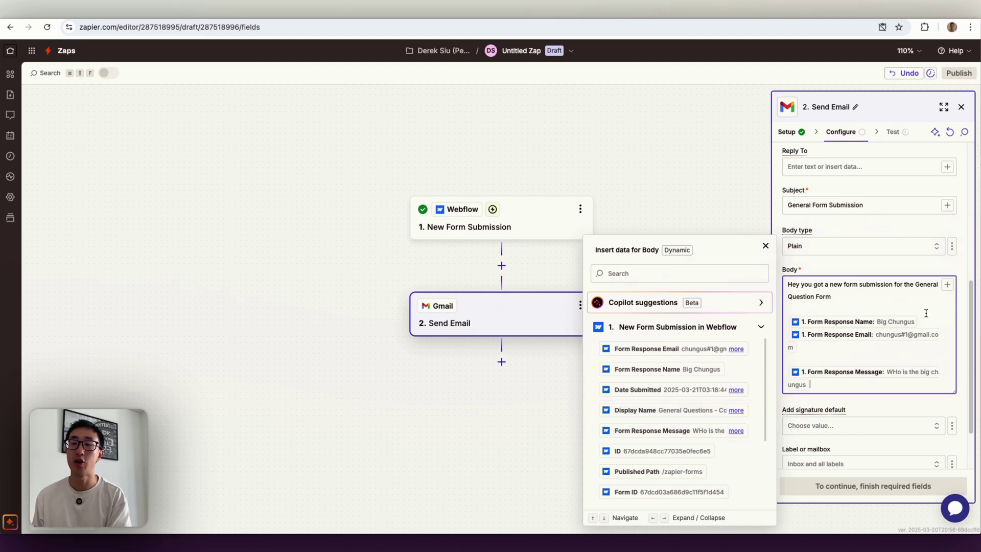
{"action": "left_click", "coordinate": [765, 246]}
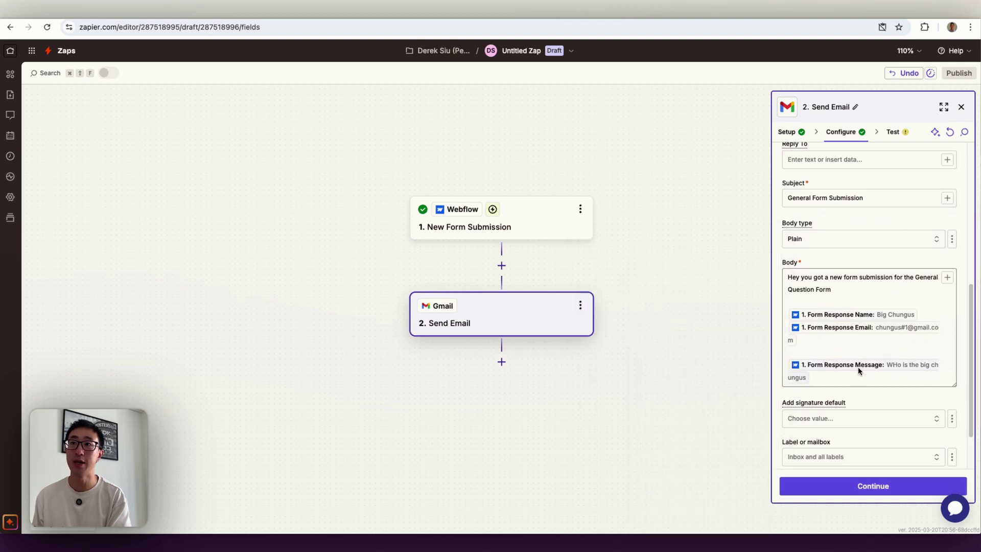
- Review the completed email fields and proceed to testing the Send Email step
{"action": "scroll", "coordinate": [858, 370], "scroll_direction": "down", "scroll_amount": 2}
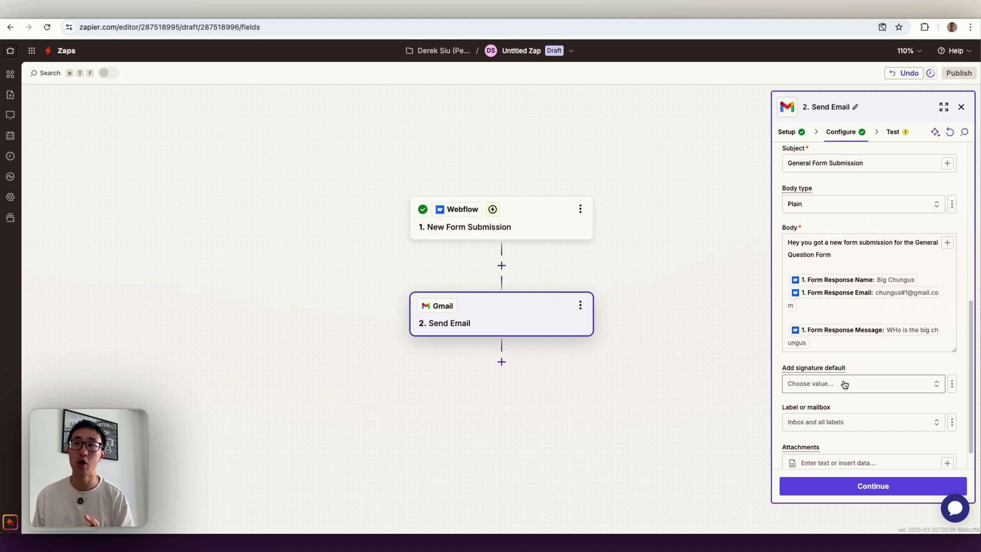
{"action": "scroll", "coordinate": [844, 384], "scroll_direction": "down", "scroll_amount": 1}
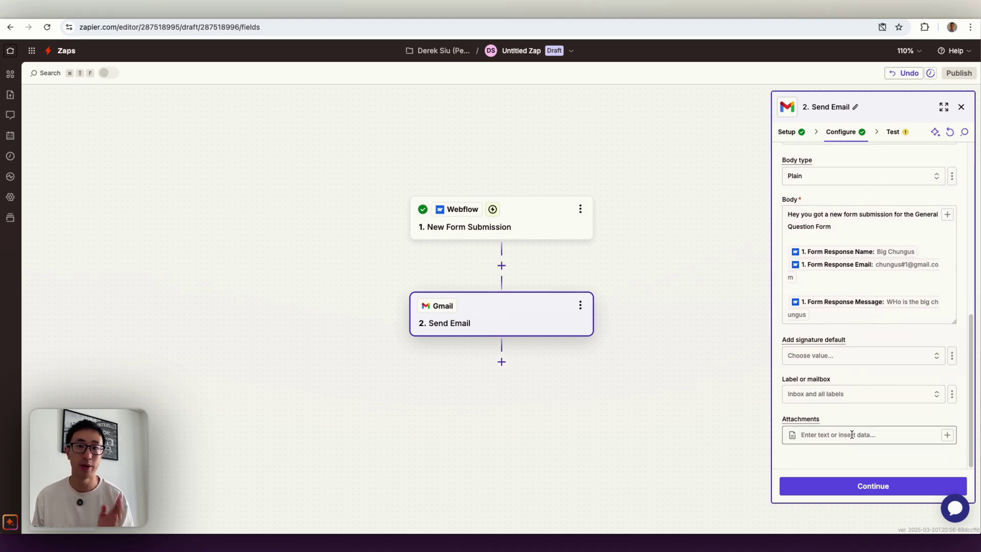
{"action": "scroll", "coordinate": [854, 373], "scroll_direction": "up", "scroll_amount": 5}
{"action": "scroll", "coordinate": [853, 372], "scroll_direction": "down", "scroll_amount": 5}
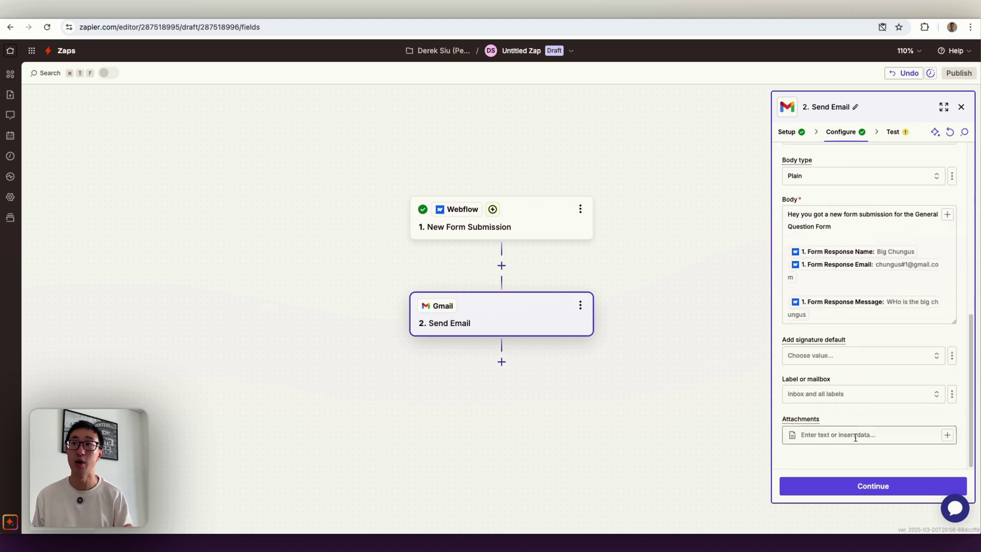
{"action": "left_click", "coordinate": [865, 486]}
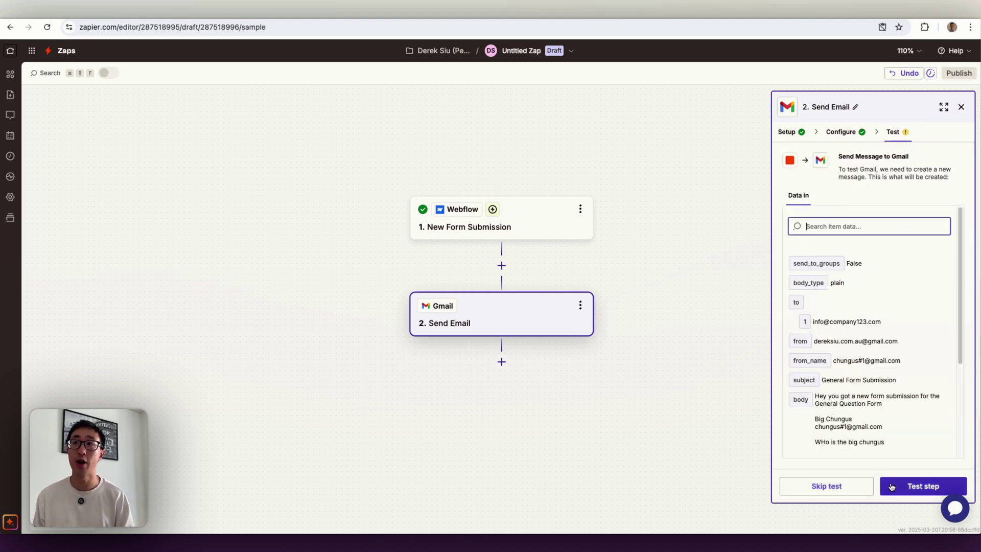
- Send a test email from the Send Email step, then go back to its Configure fields
{"action": "left_click", "coordinate": [895, 487]}
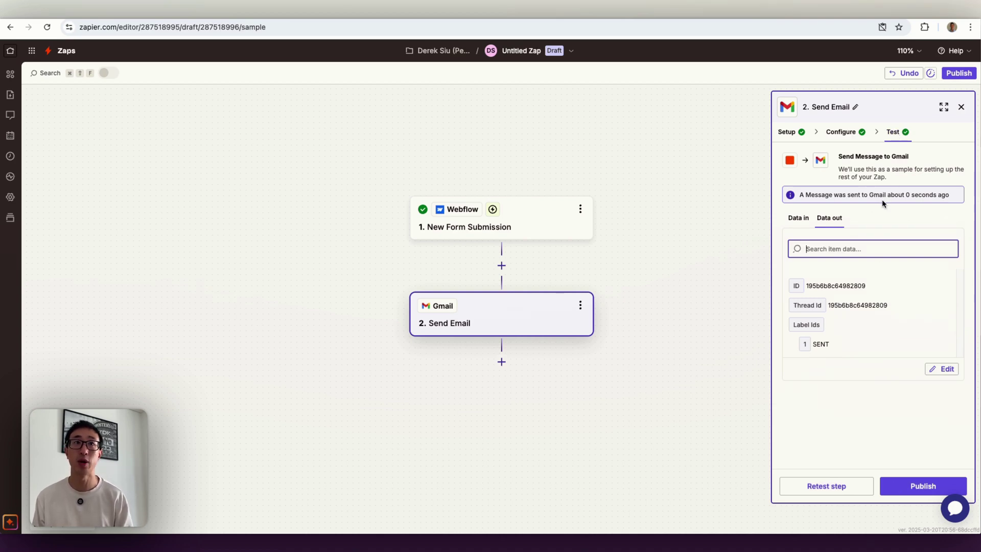
{"action": "left_click", "coordinate": [840, 131]}
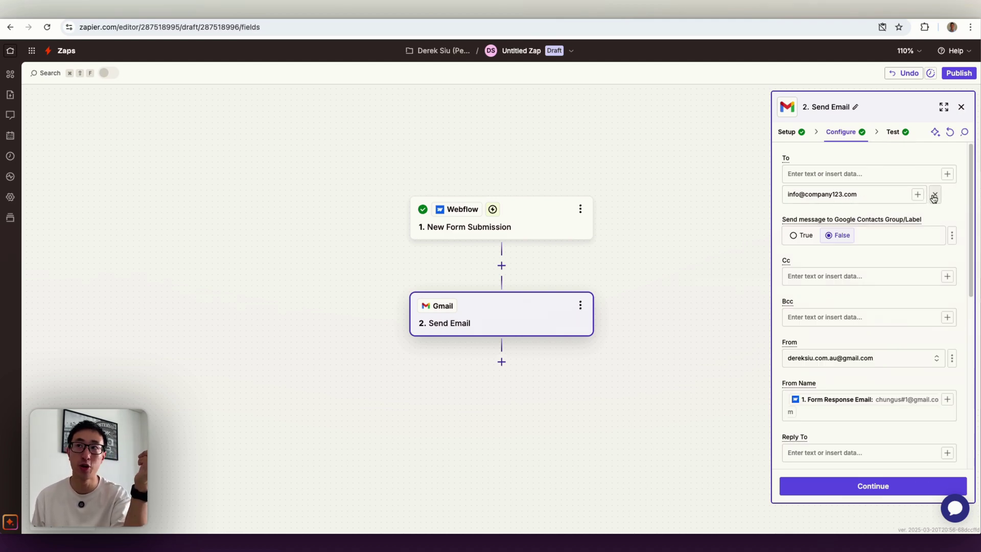
- Replace the To address with your personal Gmail address, retest the step and switch to Gmail
{"action": "triple_click", "coordinate": [892, 195]}
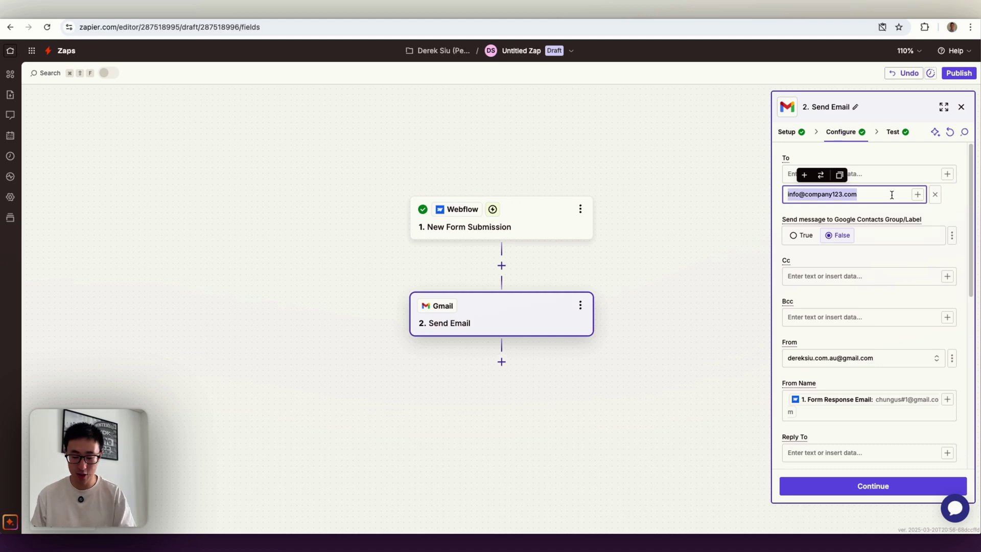
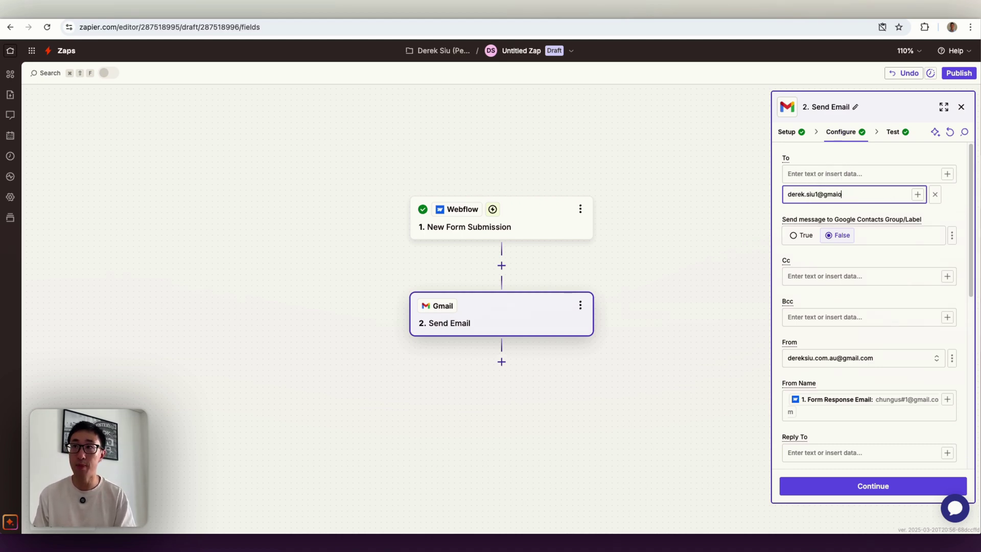
{"action": "left_click", "coordinate": [879, 483]}
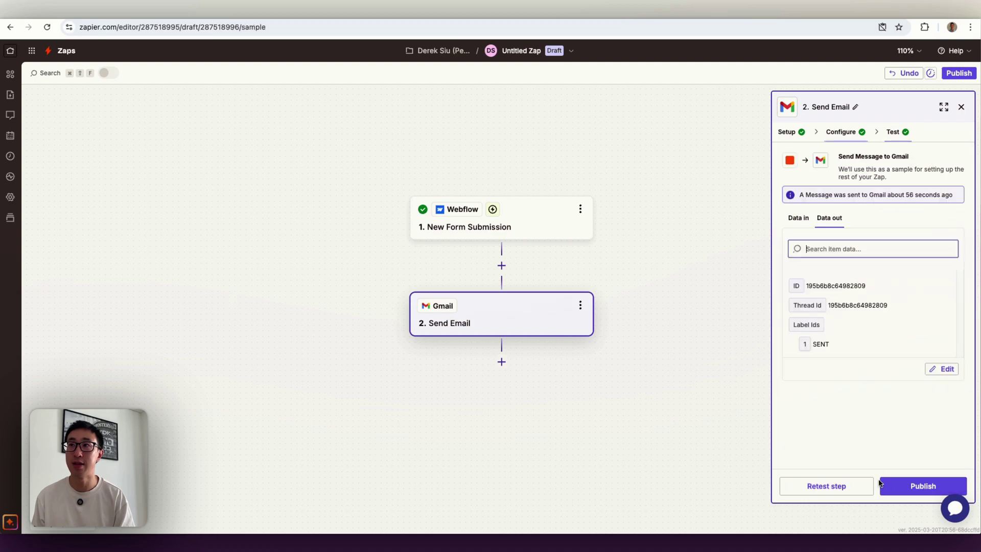
{"action": "left_click", "coordinate": [827, 486]}
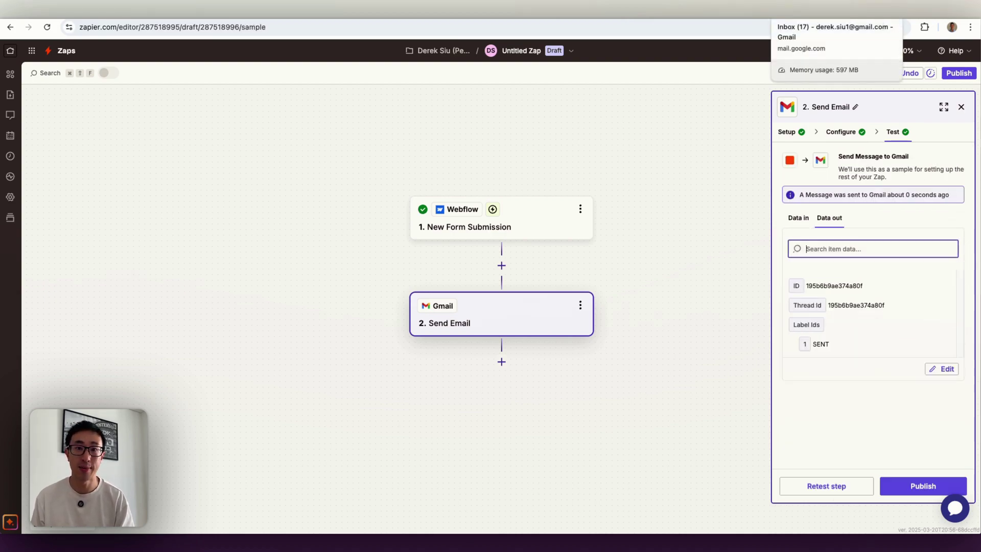
{"action": "left_click", "coordinate": [818, 9]}
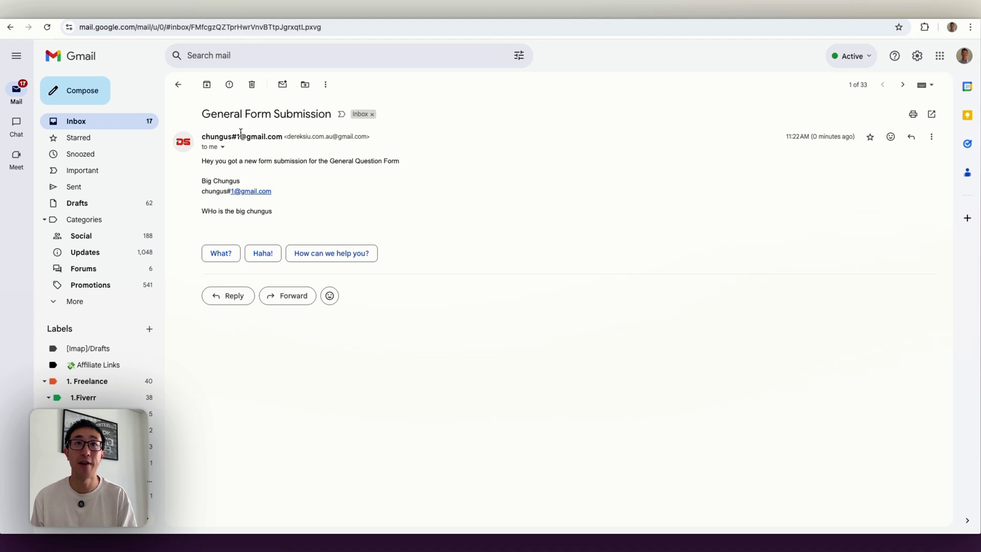
- Check the received email's subject, opening sentence, and the submitter's name, e-mail and message lines
{"action": "left_click_drag", "start_coordinate": [203, 113], "coordinate": [337, 115]}
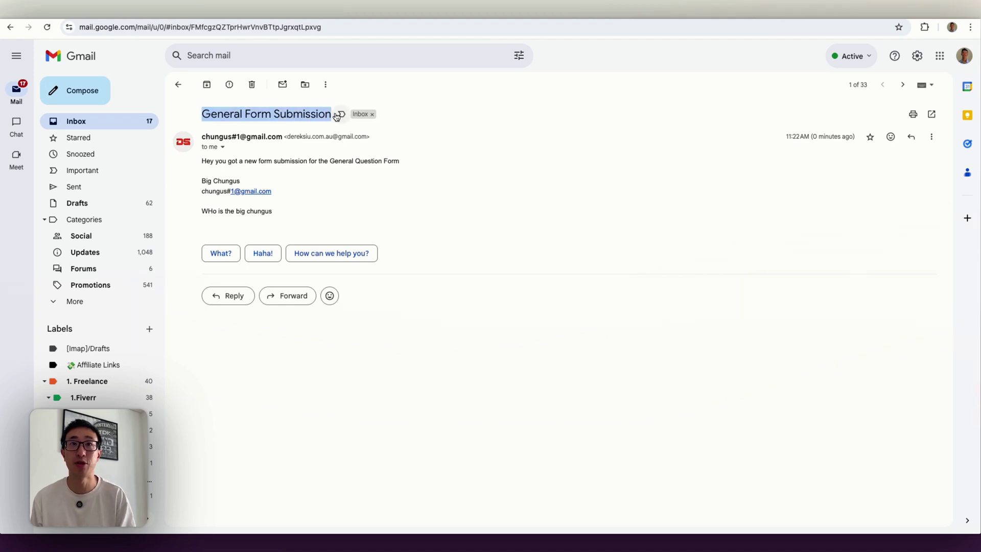
{"action": "left_click", "coordinate": [213, 133]}
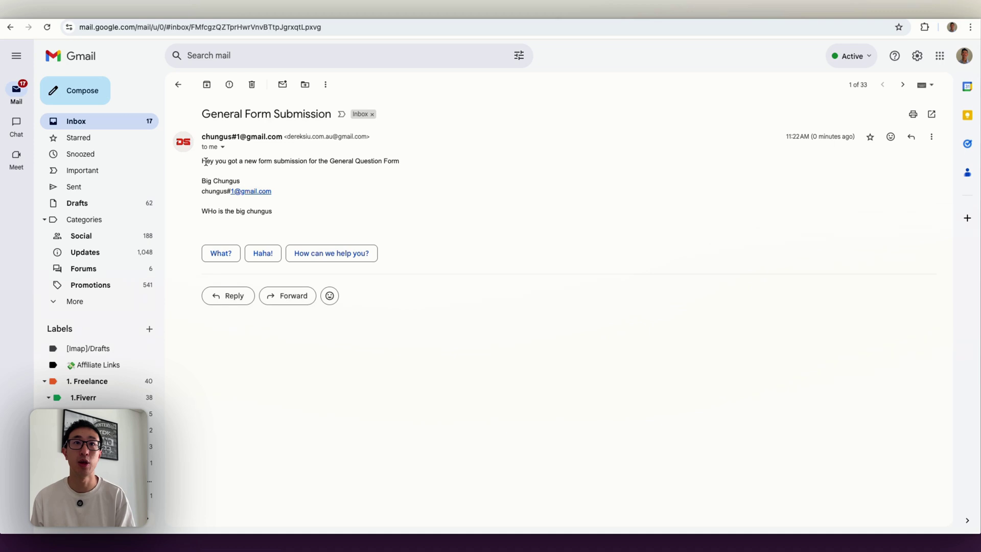
{"action": "left_click_drag", "start_coordinate": [202, 161], "coordinate": [420, 162]}
{"action": "left_click_drag", "start_coordinate": [196, 181], "coordinate": [250, 184]}
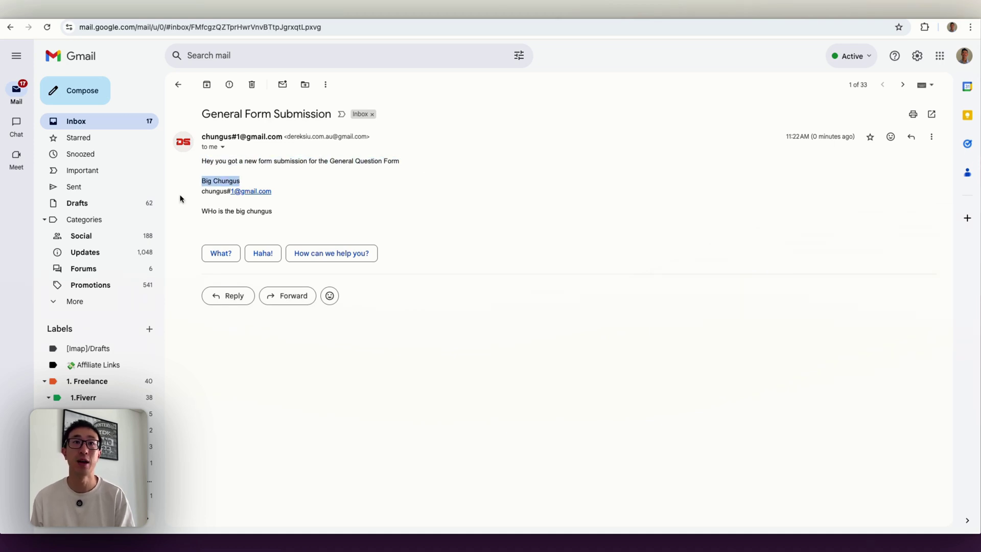
{"action": "left_click_drag", "start_coordinate": [179, 197], "coordinate": [271, 193]}
{"action": "left_click_drag", "start_coordinate": [177, 215], "coordinate": [312, 213]}
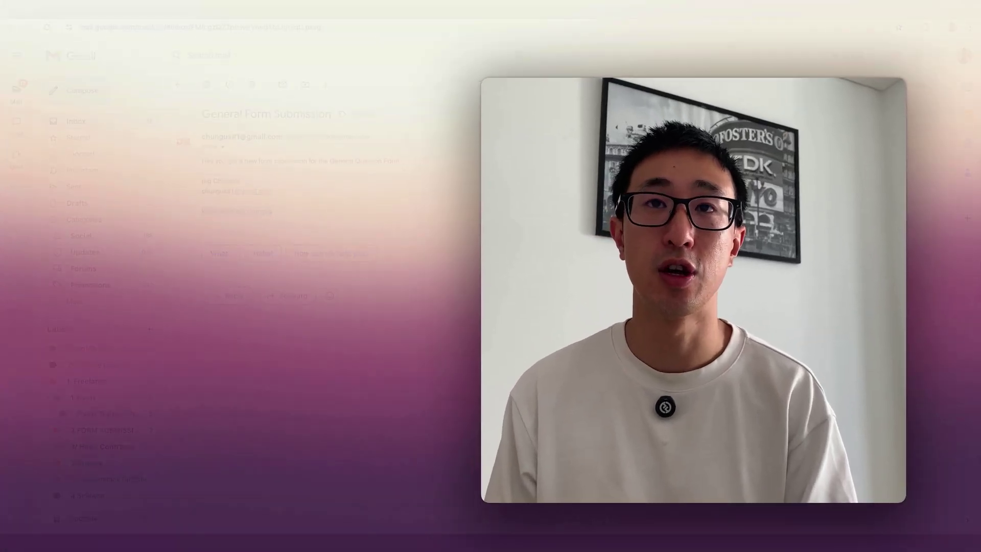